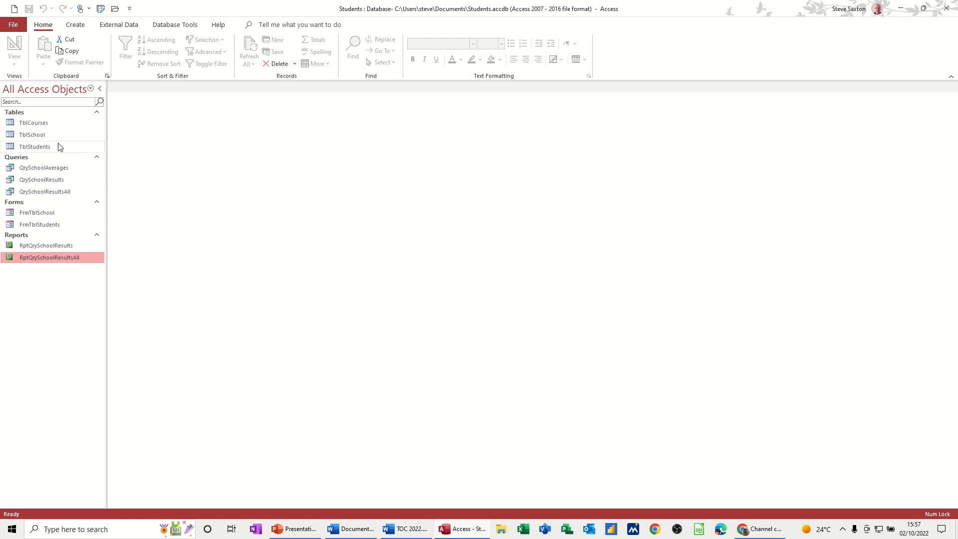
- Open the TblCourses, TblSchool and TblStudents tables to review their records
double_click(44, 125)
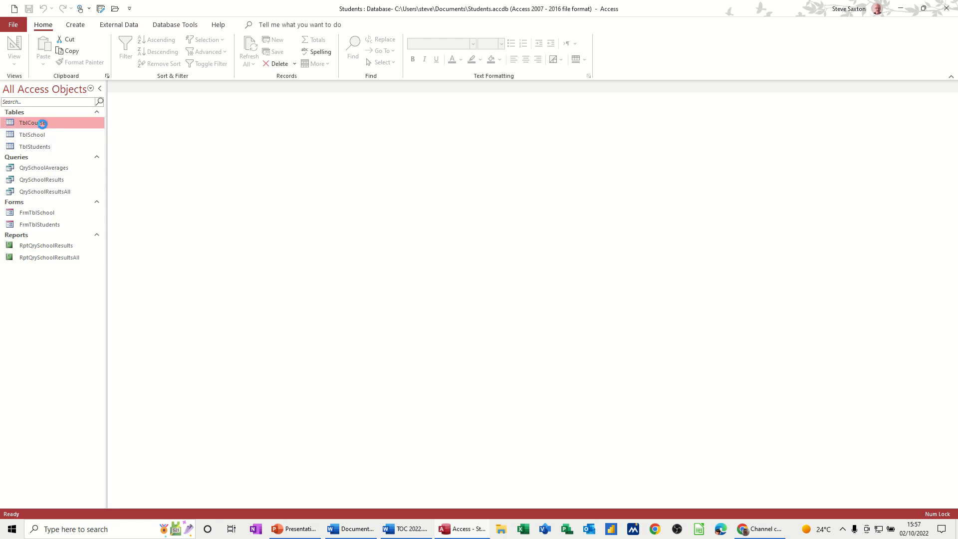
click(50, 137)
double_click(49, 137)
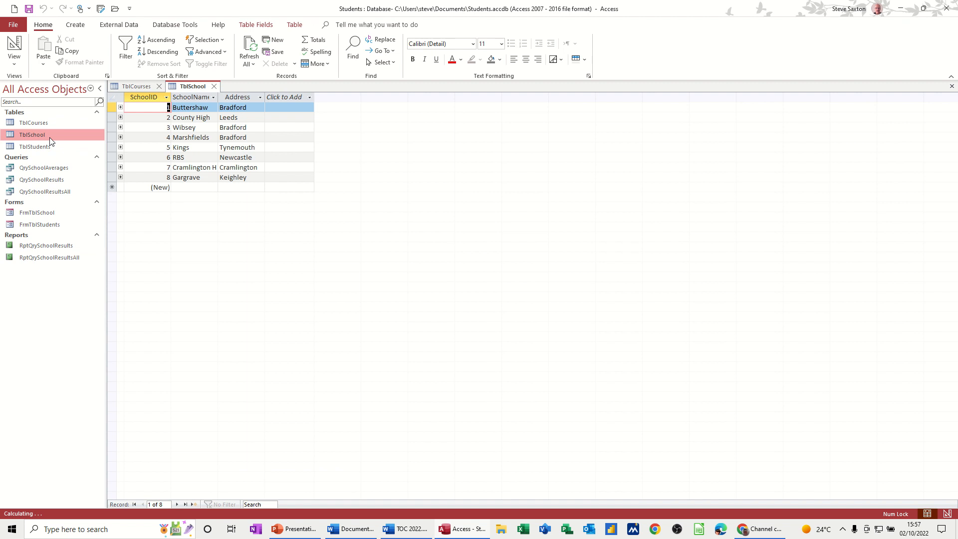
double_click(52, 144)
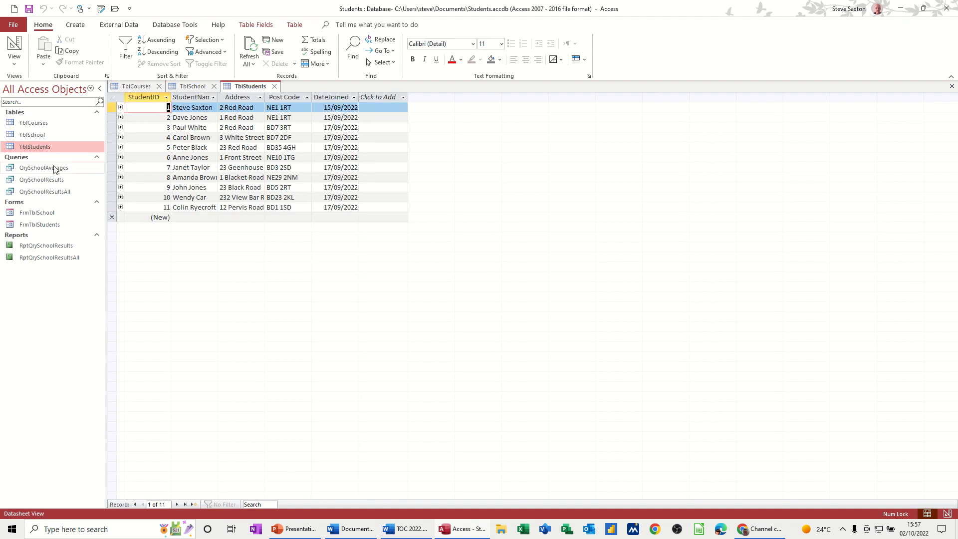
- Run the QrySchoolAverages, QrySchoolResults and QrySchoolResultsAll queries, leaving the school parameter blank
click(50, 167)
double_click(48, 167)
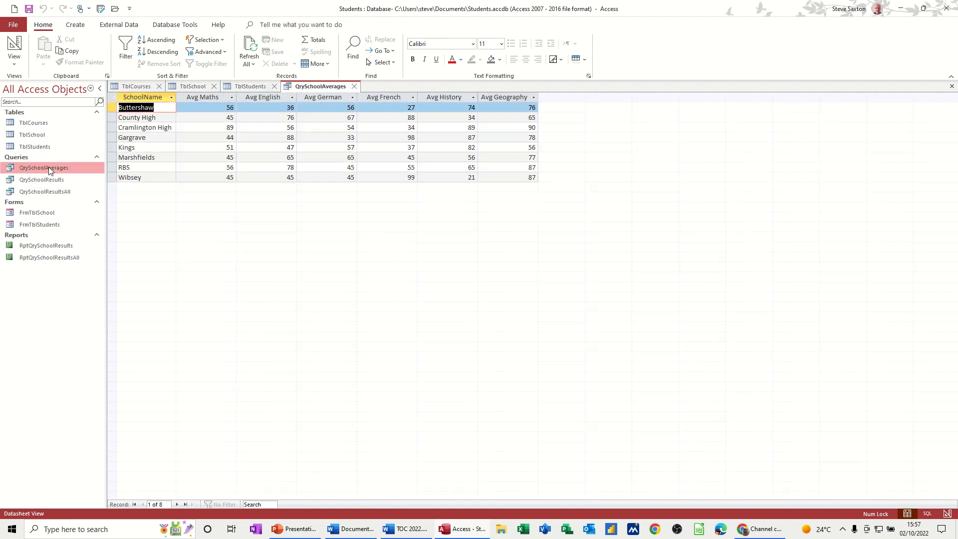
double_click(71, 179)
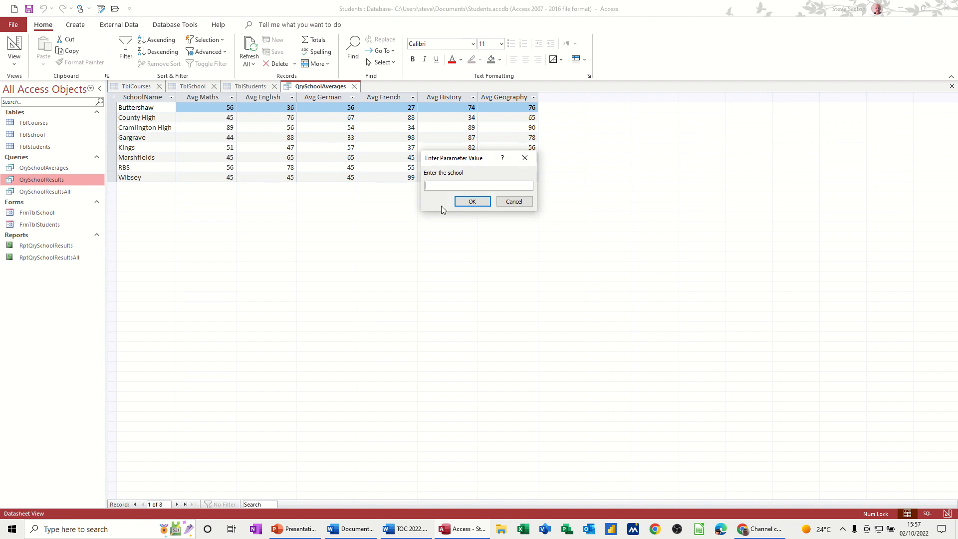
click(464, 202)
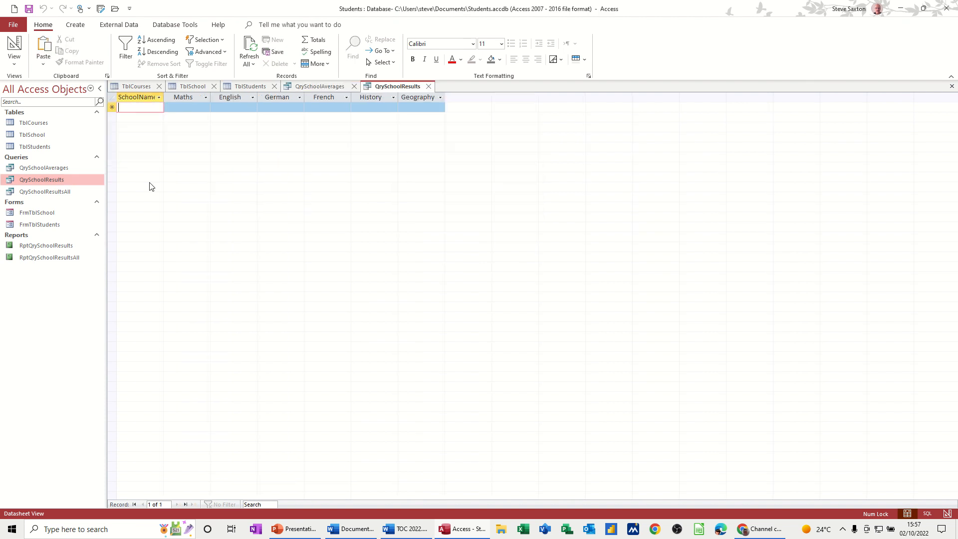
click(57, 193)
double_click(57, 192)
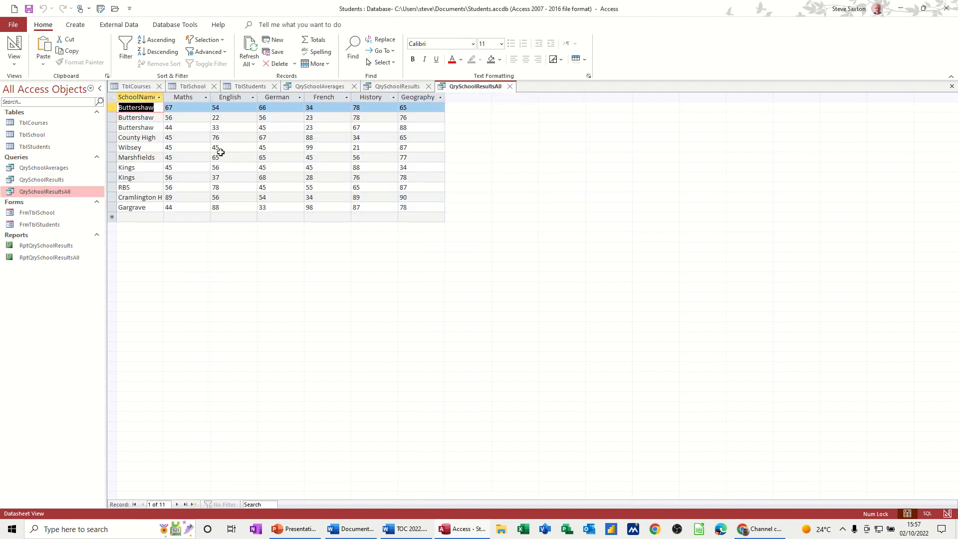
- View the FrmTblSchool and FrmTblStudents forms and both school results reports, entering 1 as the school for RptQrySchoolResults
double_click(56, 213)
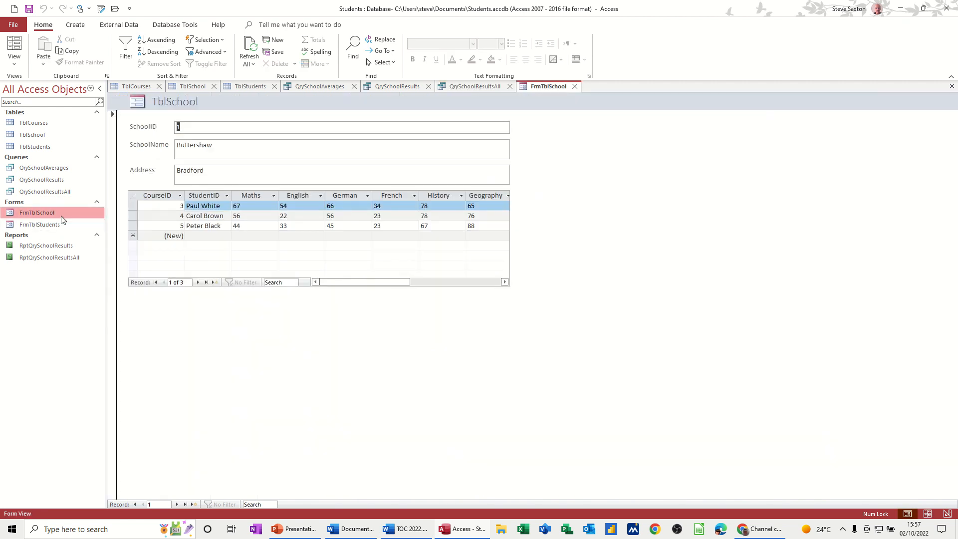
double_click(48, 224)
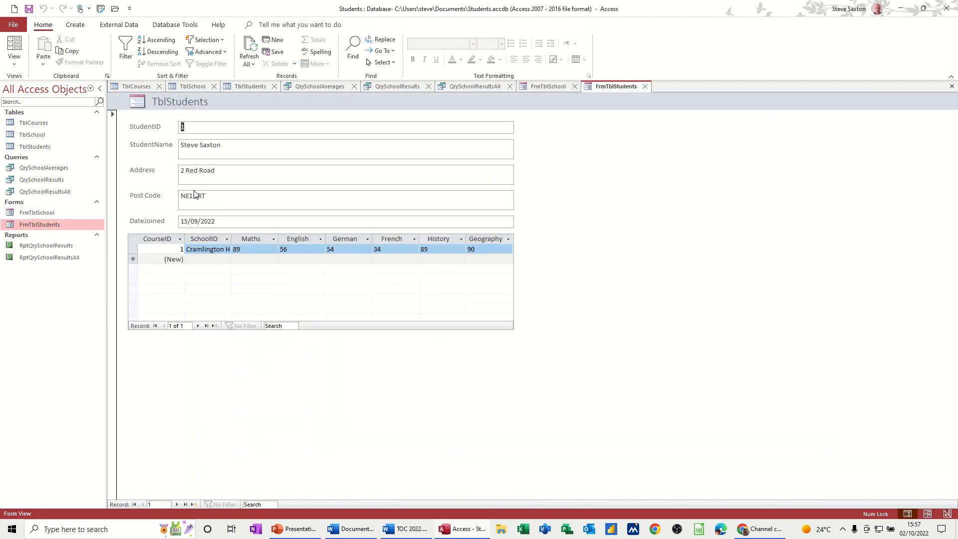
double_click(64, 245)
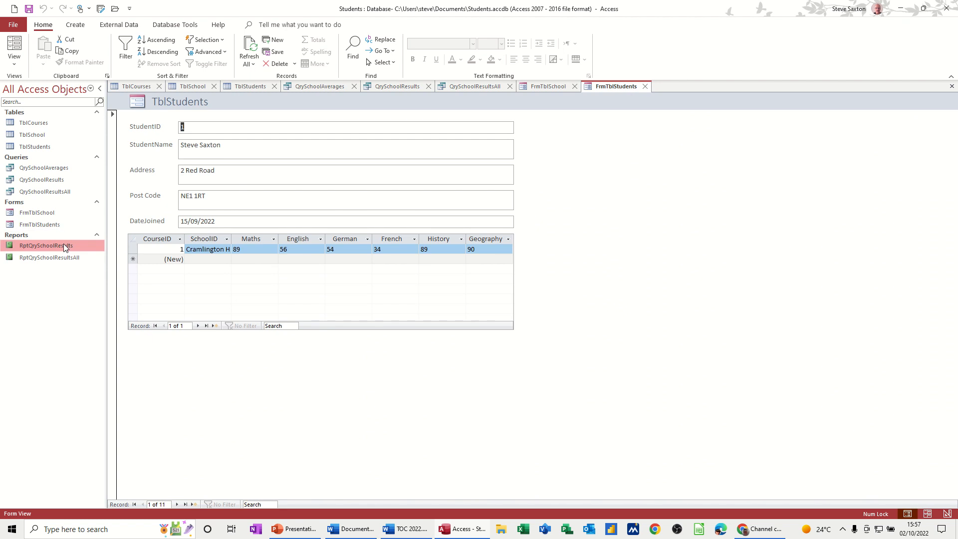
text(1)
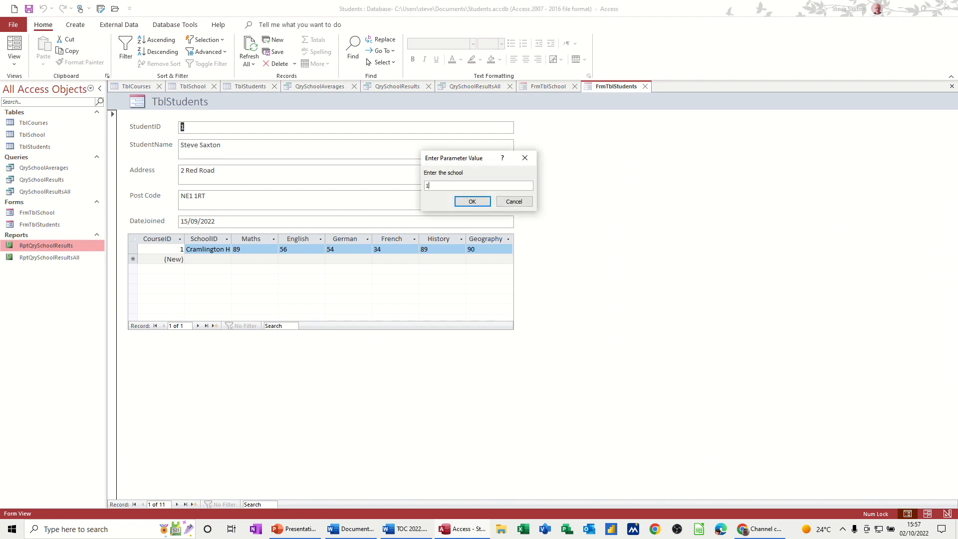
click(473, 202)
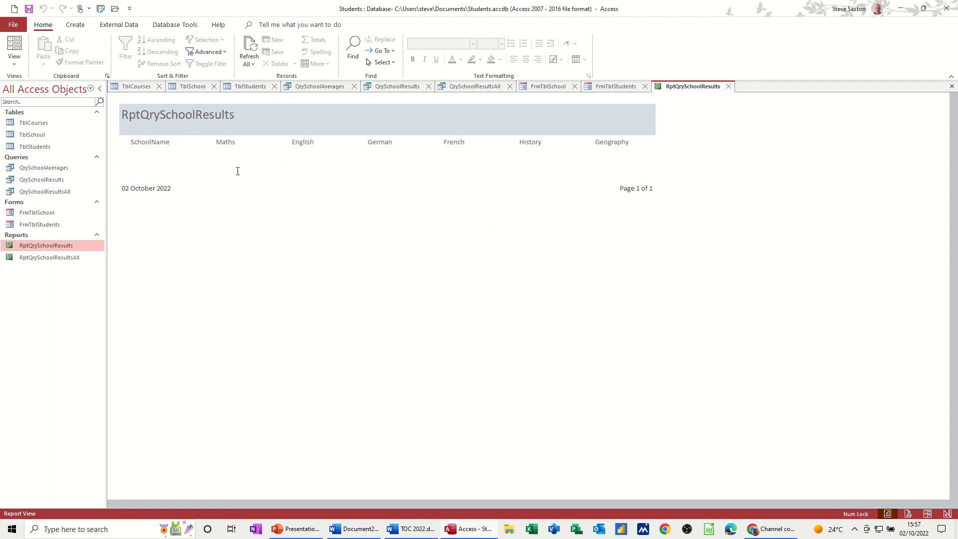
double_click(73, 258)
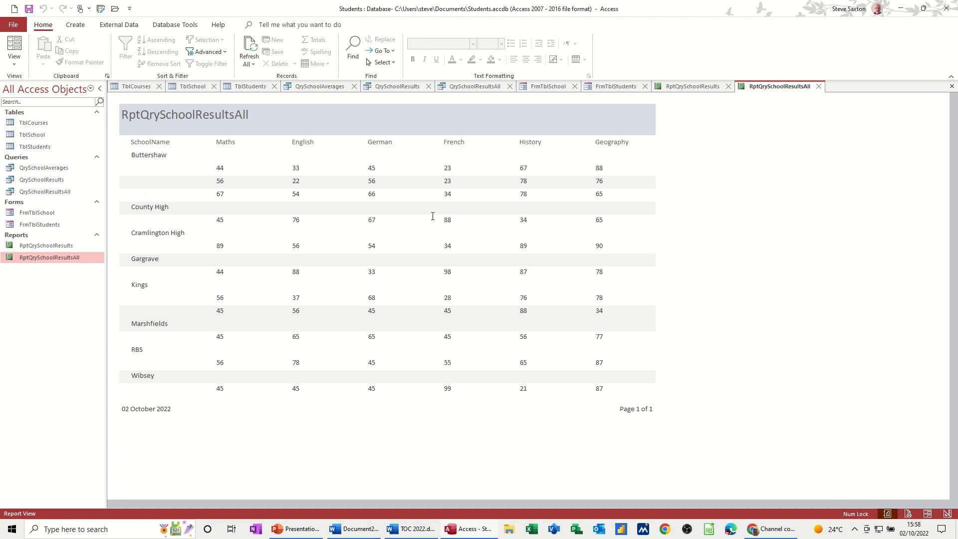
- Close all the open reports, forms, queries and tables
click(819, 87)
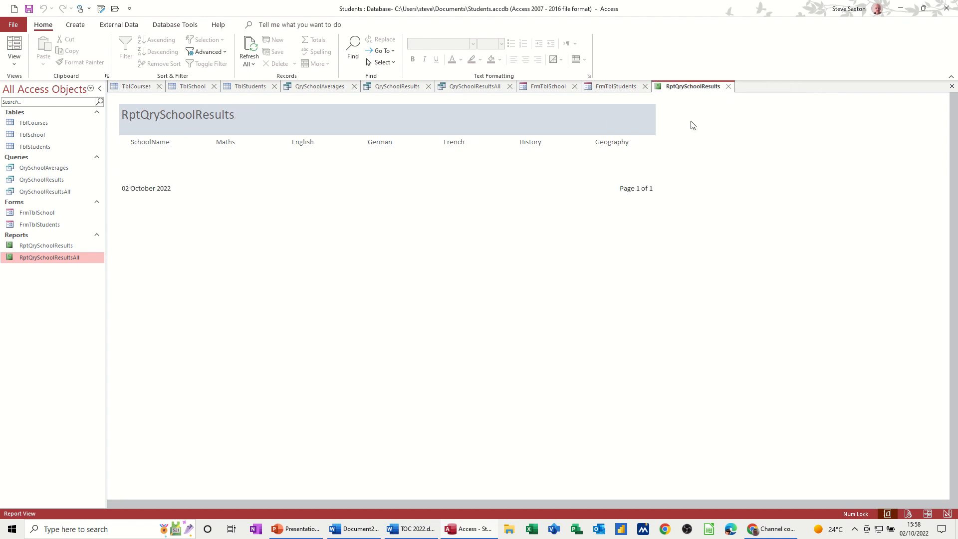
click(729, 86)
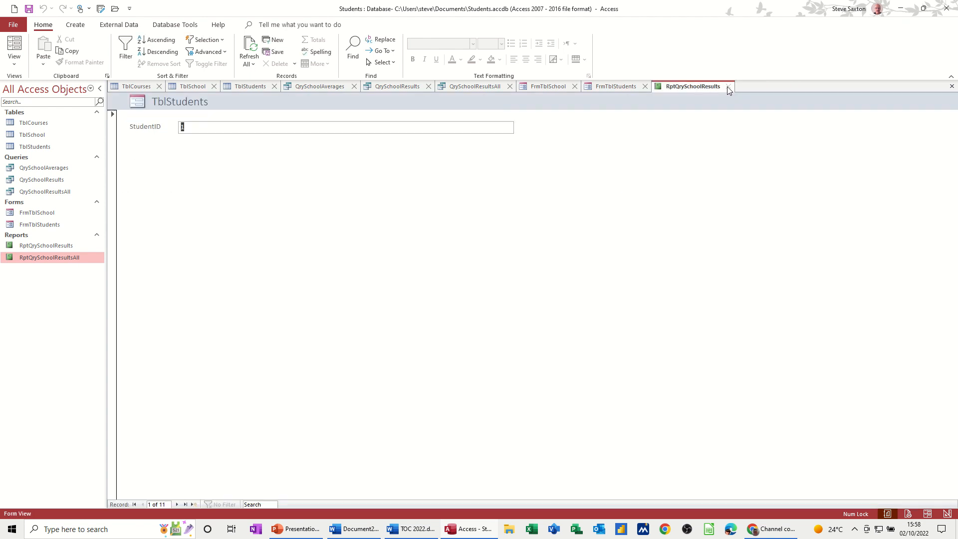
click(645, 87)
click(575, 87)
click(509, 87)
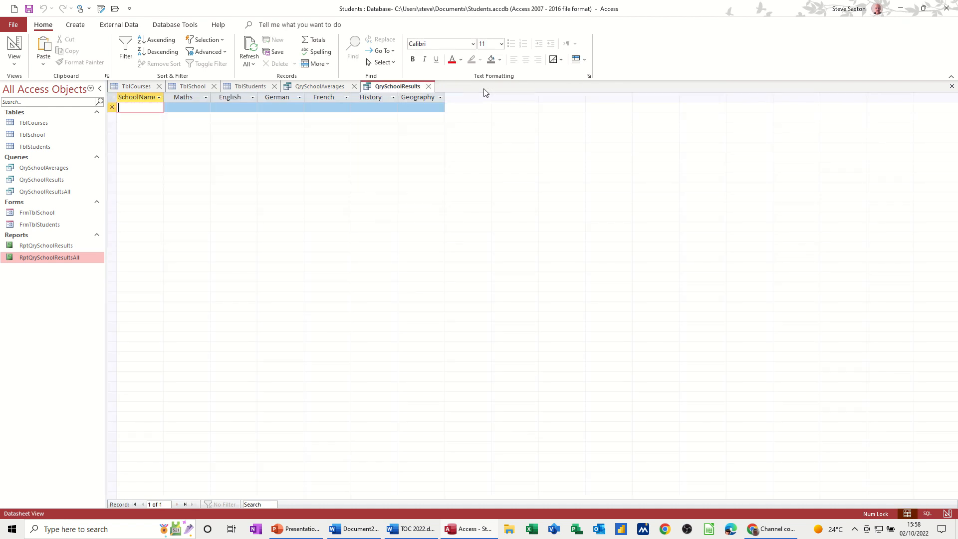
click(429, 86)
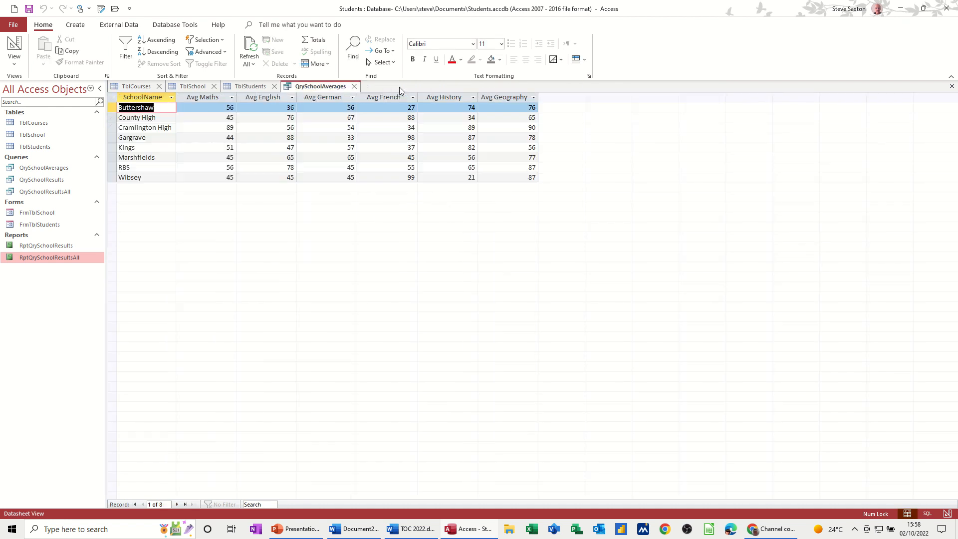
click(353, 86)
click(274, 86)
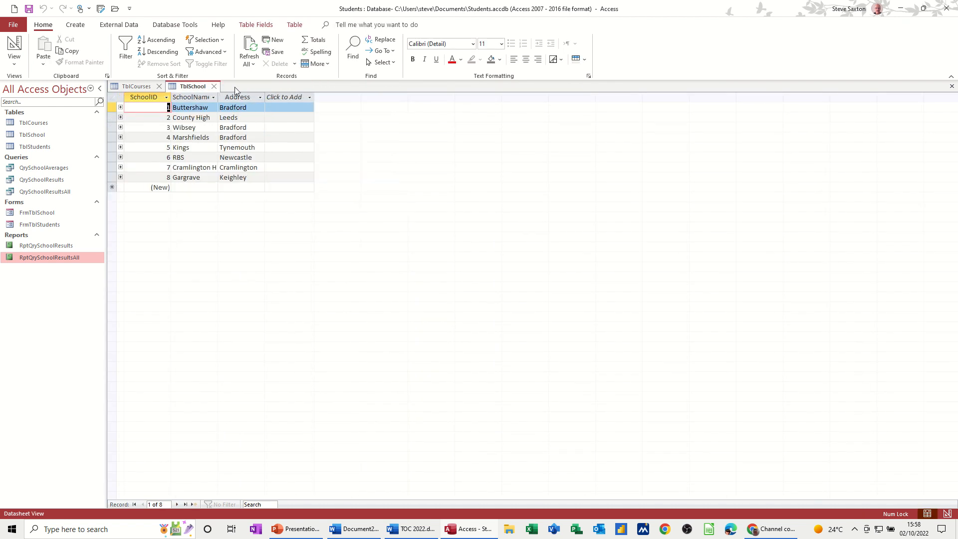
click(218, 87)
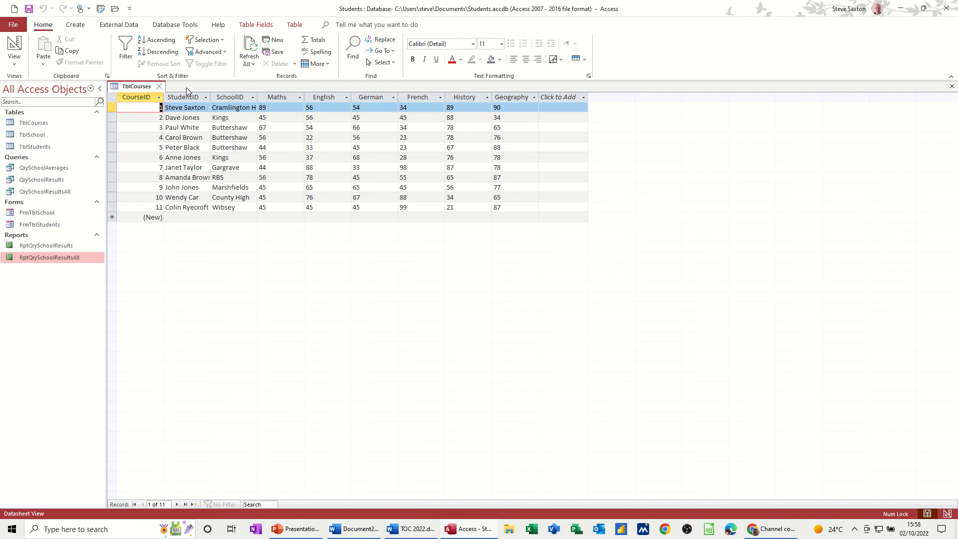
click(158, 87)
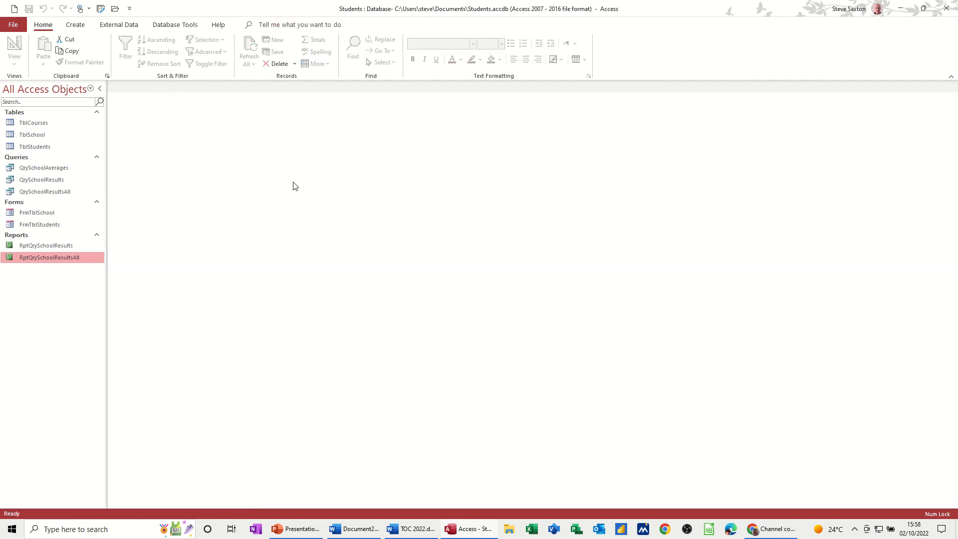
- Create a new form in Design View, enlarge its Detail area to about 25.3 cm wide, and hide the property sheet
click(76, 25)
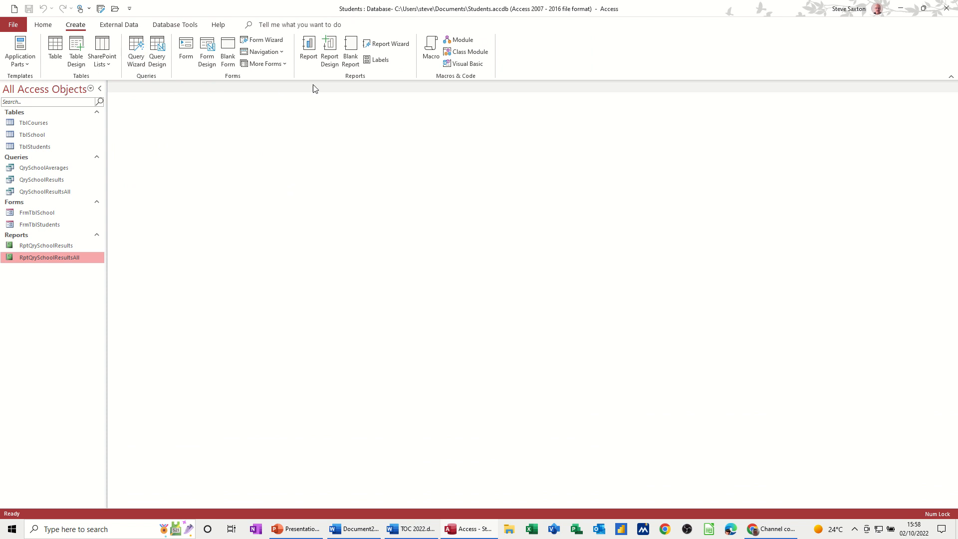
click(207, 52)
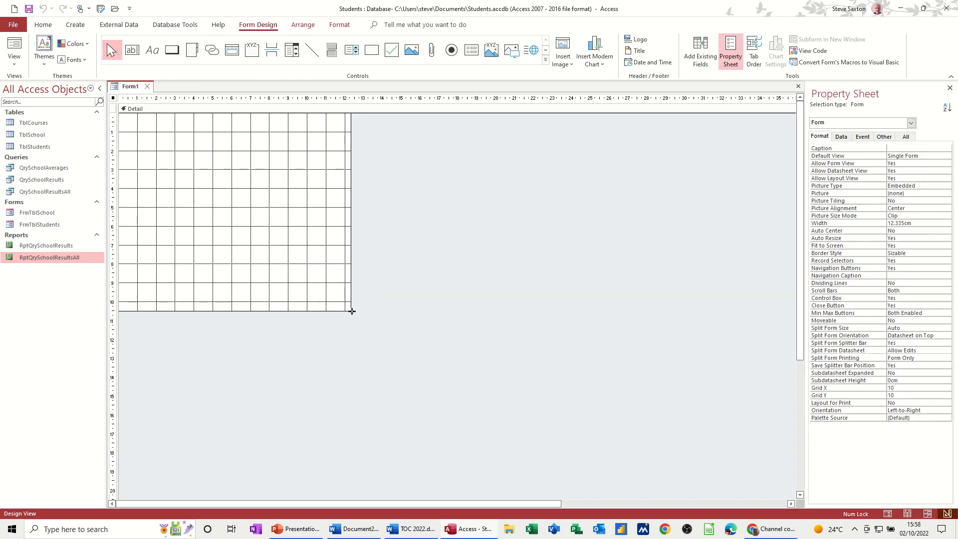
drag(351, 310, 595, 429)
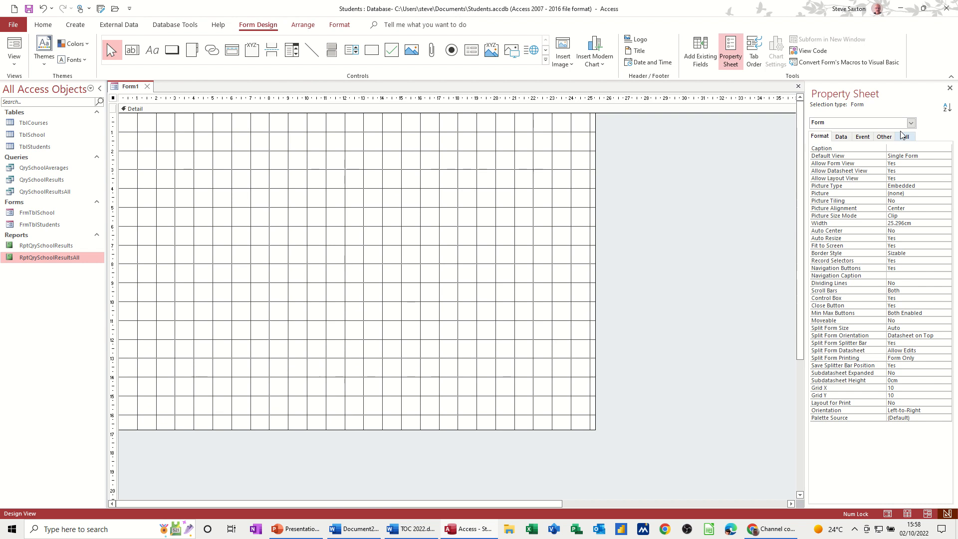
click(950, 88)
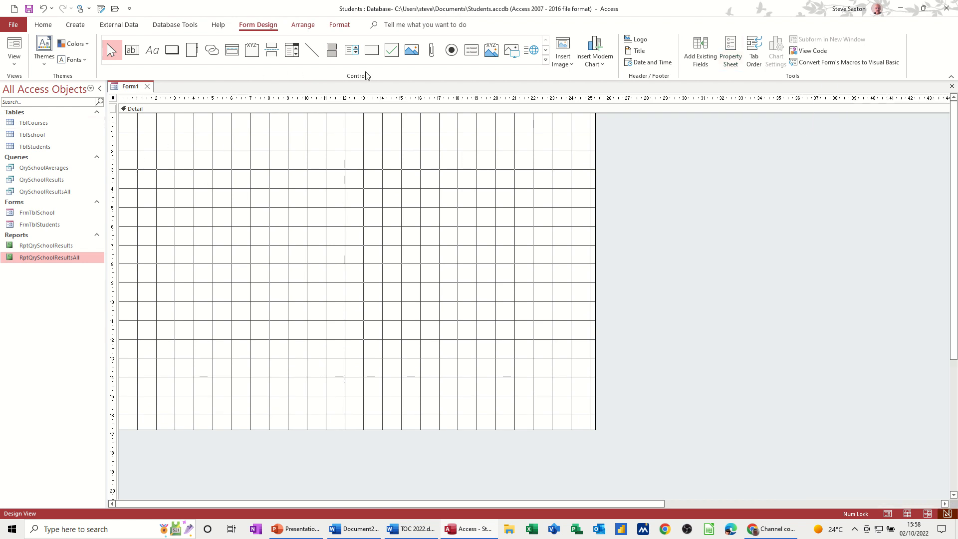
- Draw a command button near the form's upper-left corner and set it to open FrmTblSchool showing all the records
click(170, 52)
drag(183, 144, 240, 168)
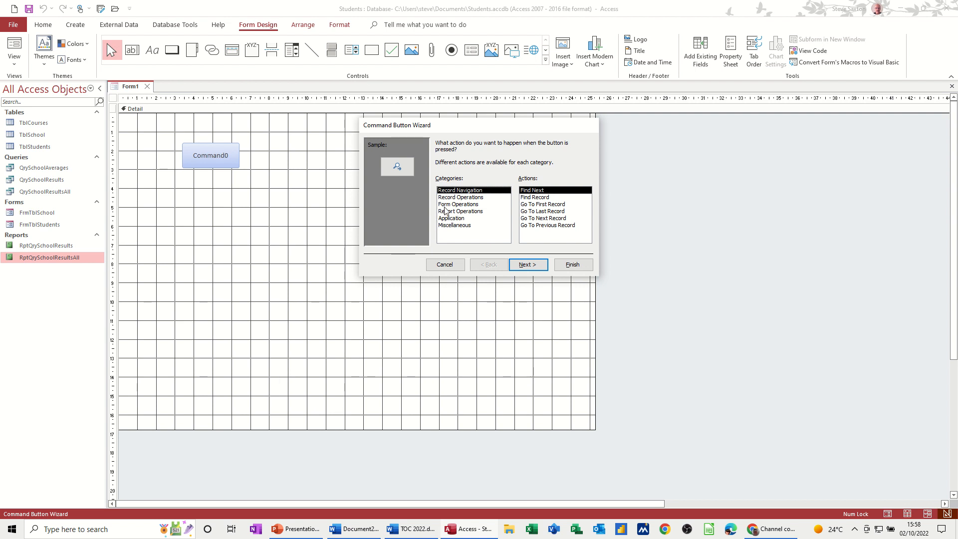
click(445, 206)
click(523, 206)
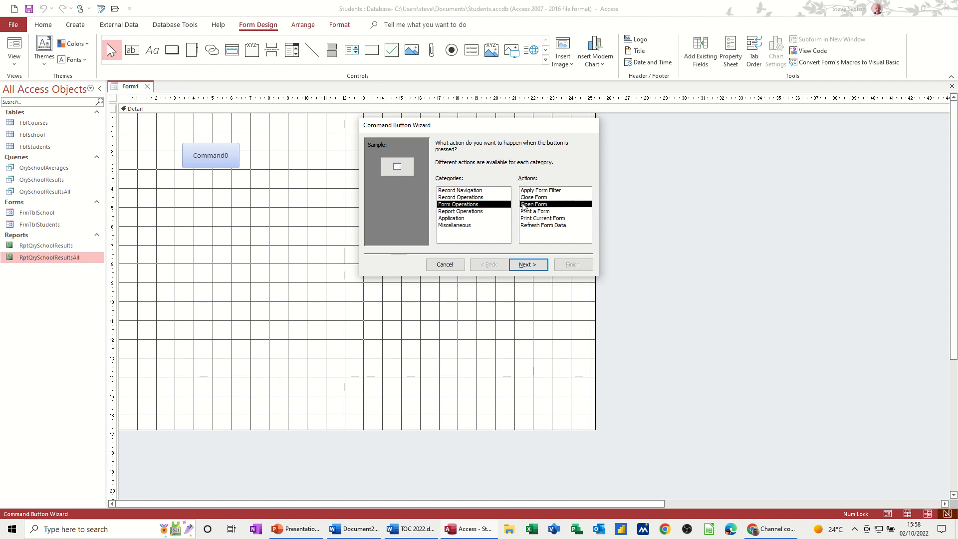
click(527, 265)
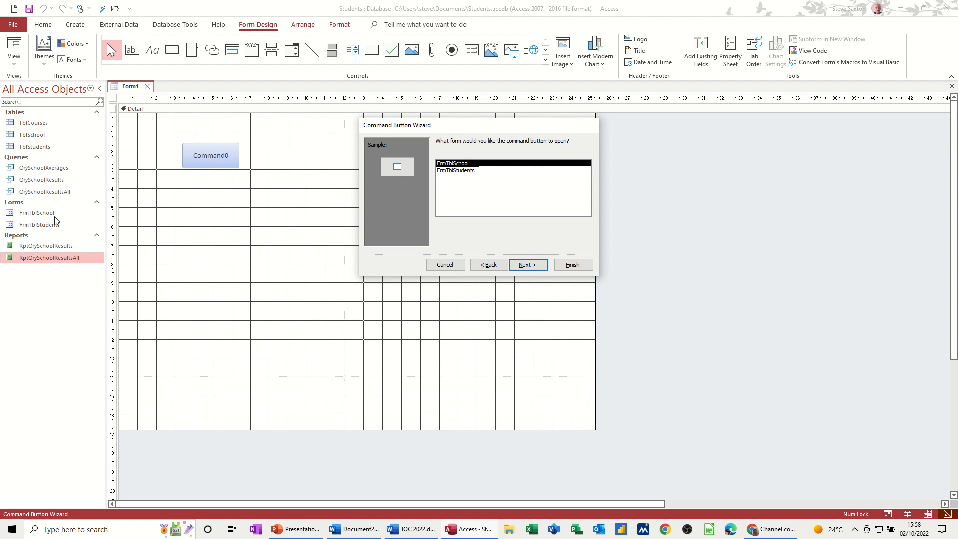
click(527, 265)
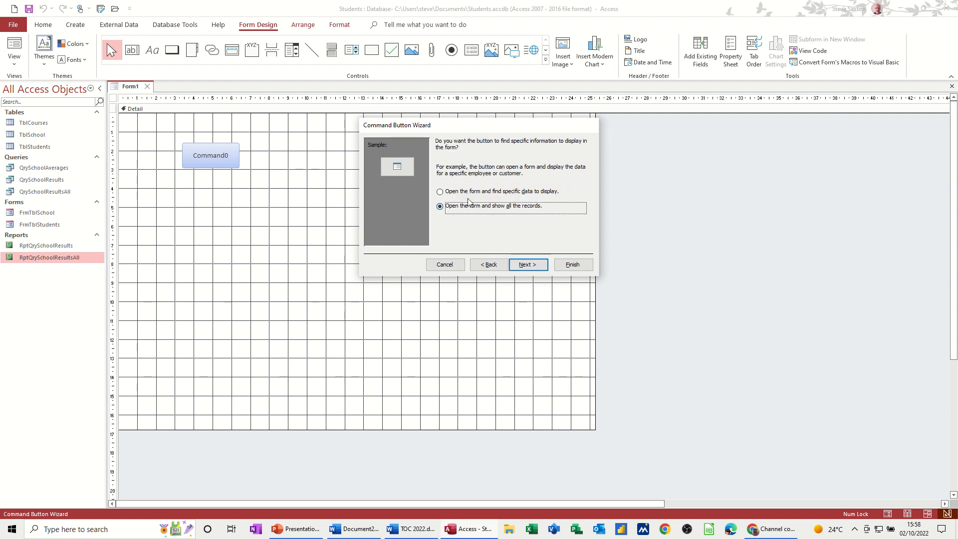
click(527, 265)
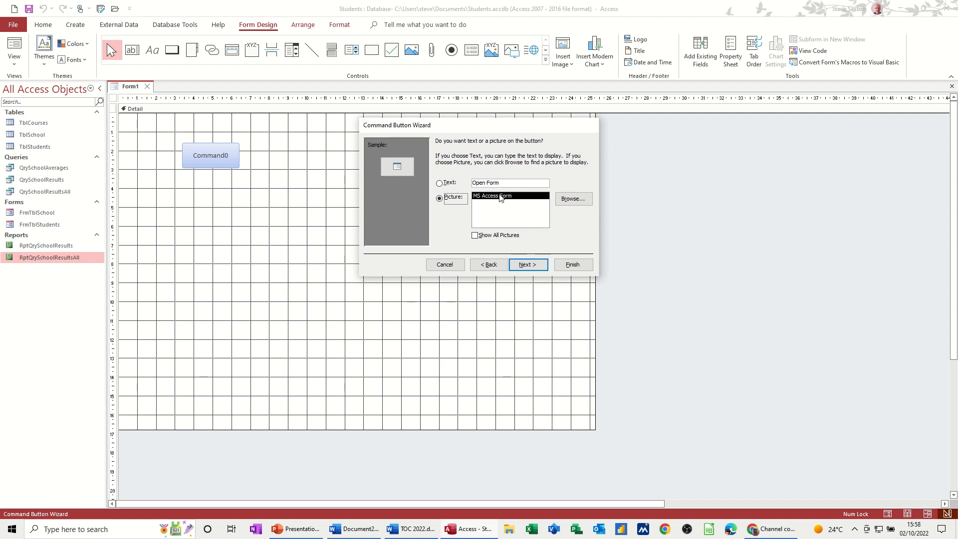
- Give the button the text "Open School Form" instead of a picture and finish the wizard with the default button name
click(500, 183)
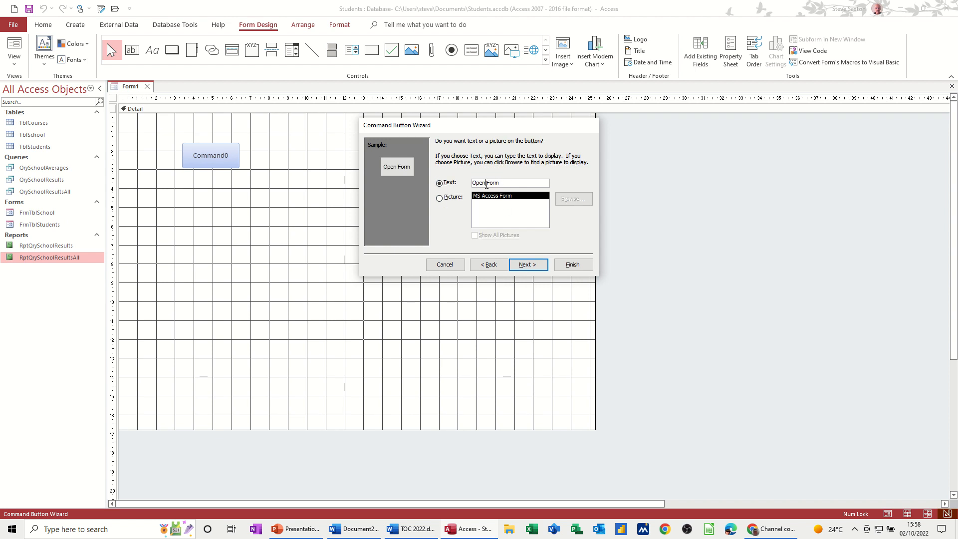
text(School)
click(530, 265)
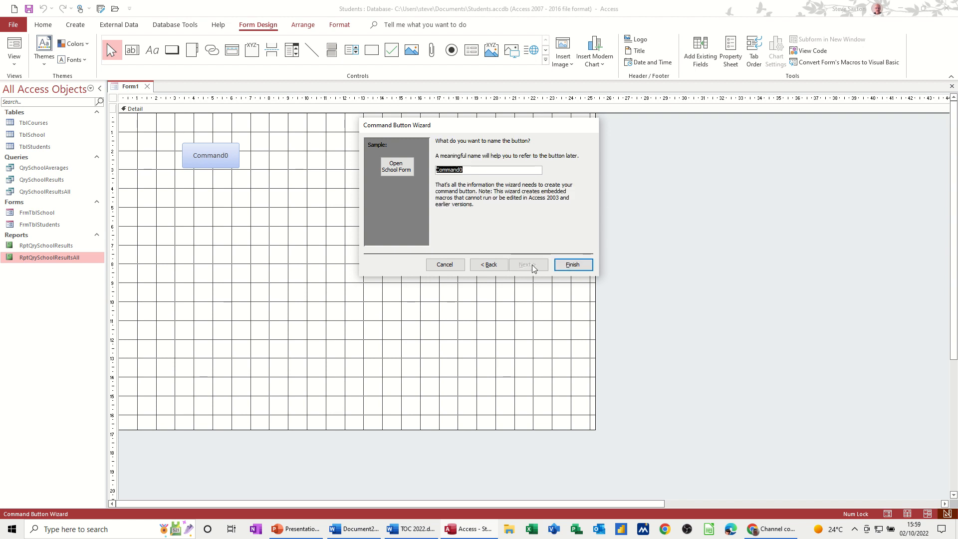
click(570, 265)
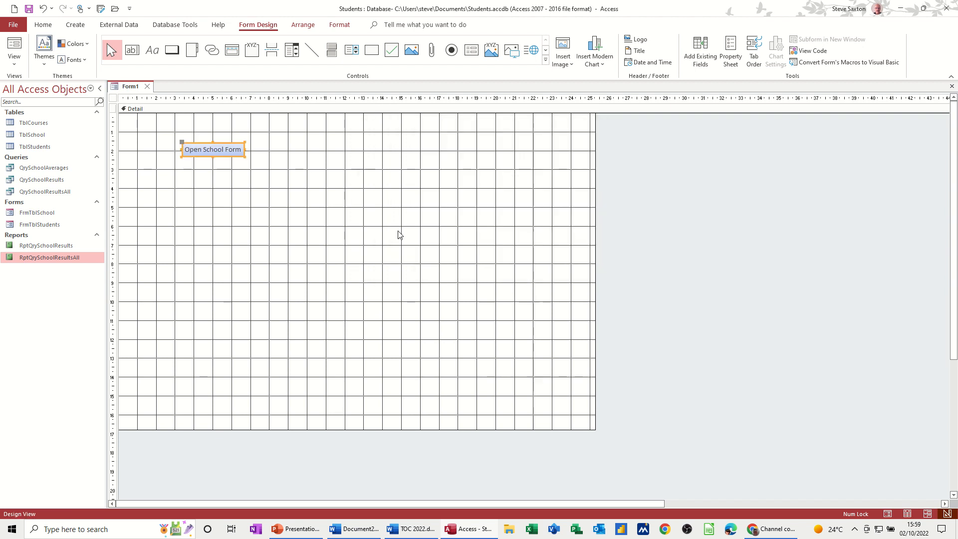
- Draw a command button just below the Open School Form button and set it to open FrmTblStudents showing all the records
click(172, 49)
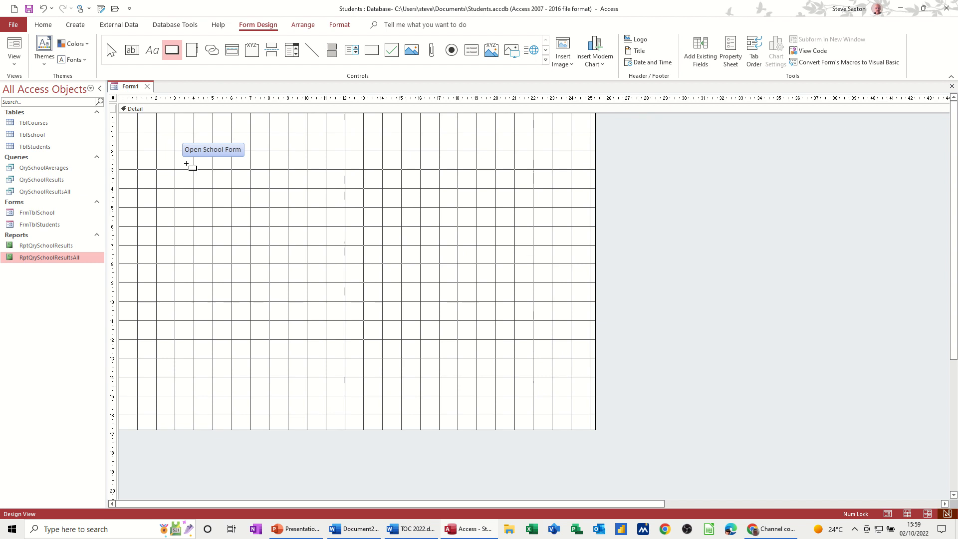
drag(185, 163, 243, 190)
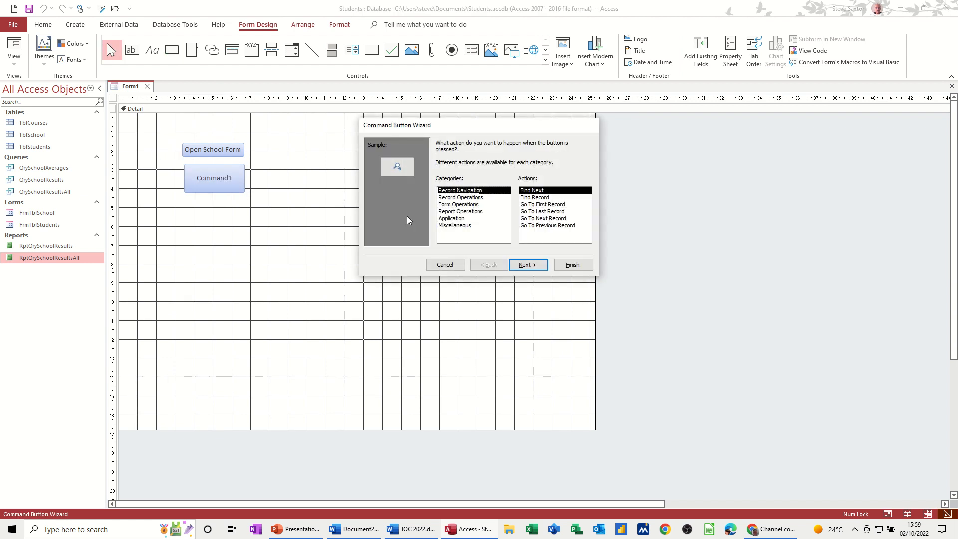
click(443, 205)
click(530, 205)
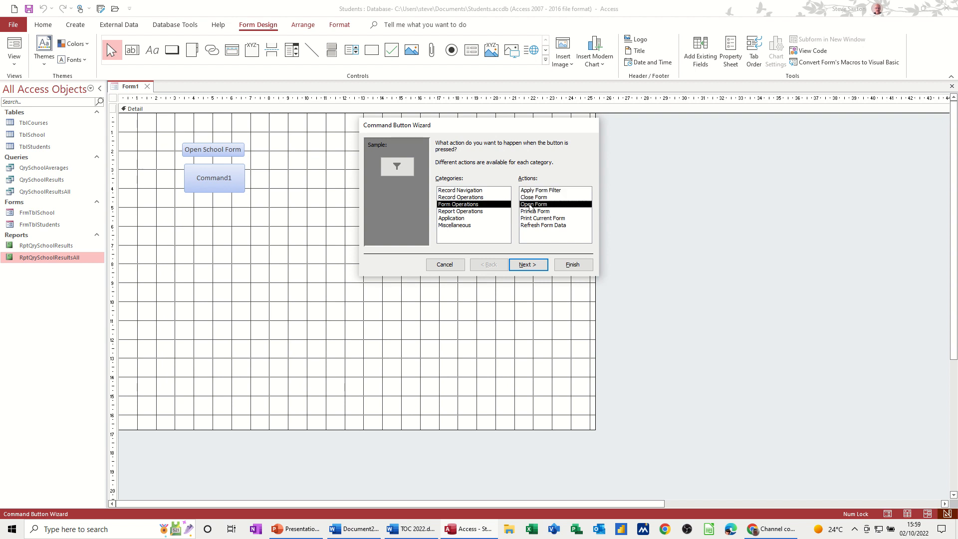
click(528, 266)
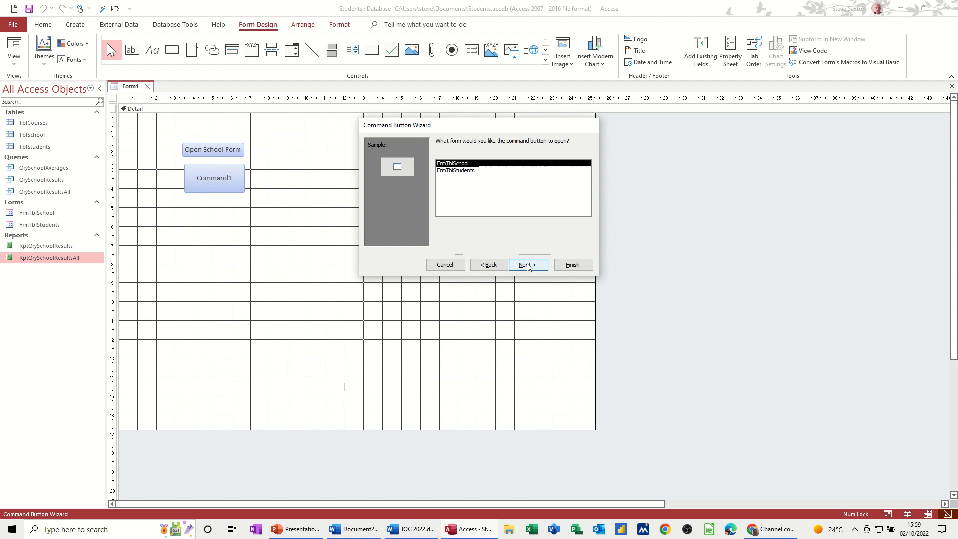
click(474, 172)
click(521, 266)
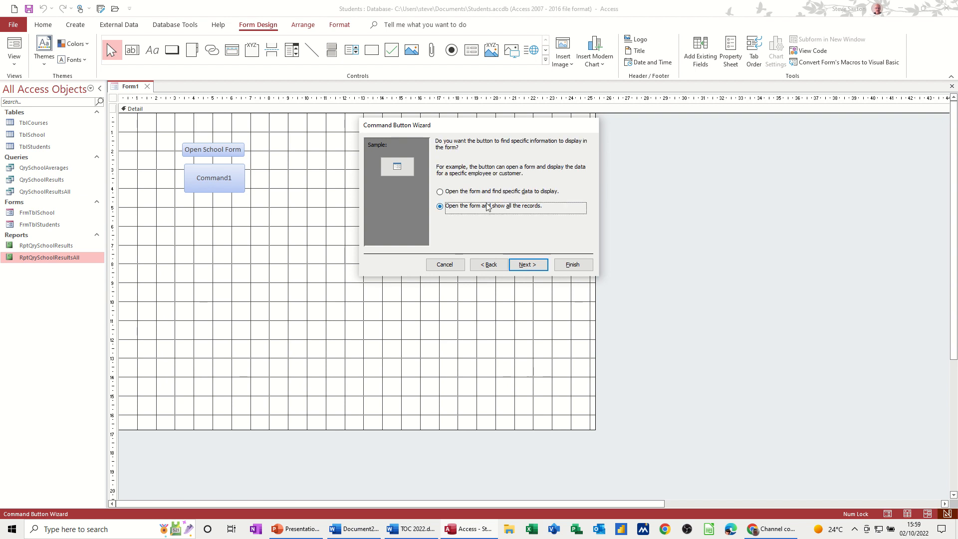
click(527, 265)
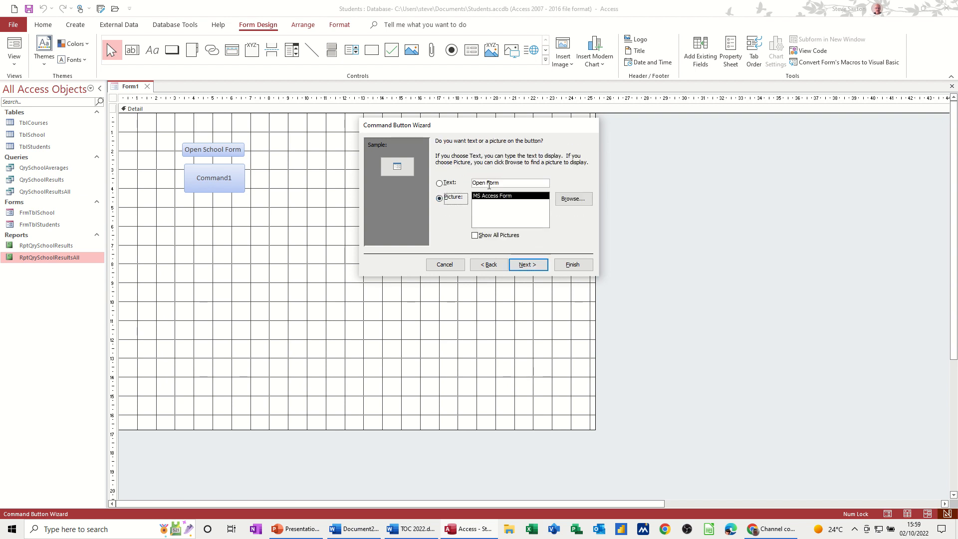
- Give the new button the text "Open Students Form" instead of a picture and finish the wizard with the default button name
click(489, 184)
text(Student)
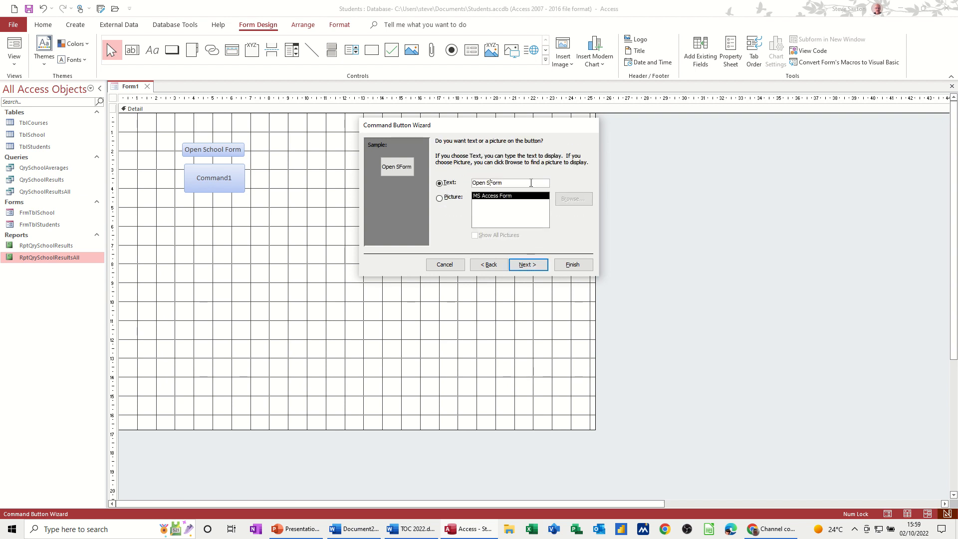
text(s)
click(542, 262)
key(Return)
click(297, 215)
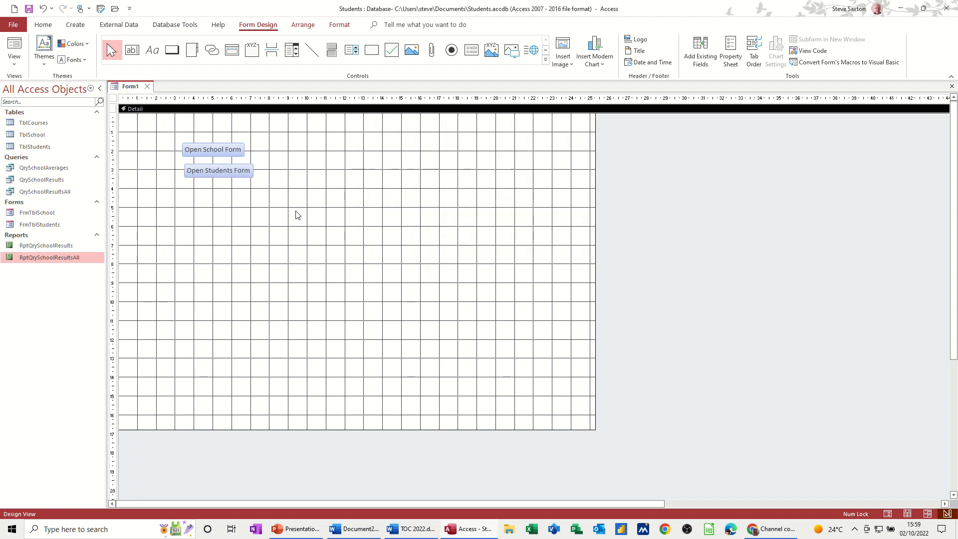
- Show the menu form in Form View, open FrmTblSchool with its Open School Form button, and return to the menu form
click(11, 44)
click(205, 128)
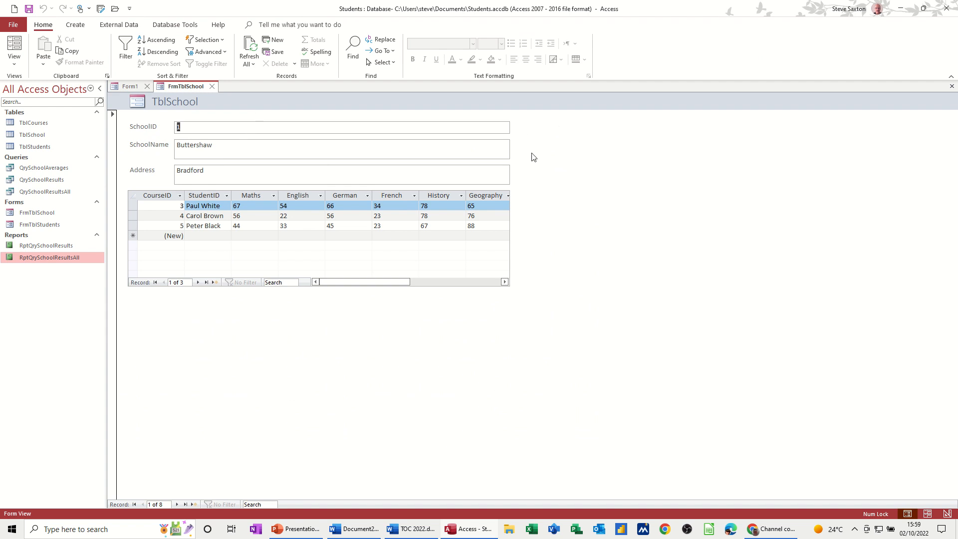
click(124, 87)
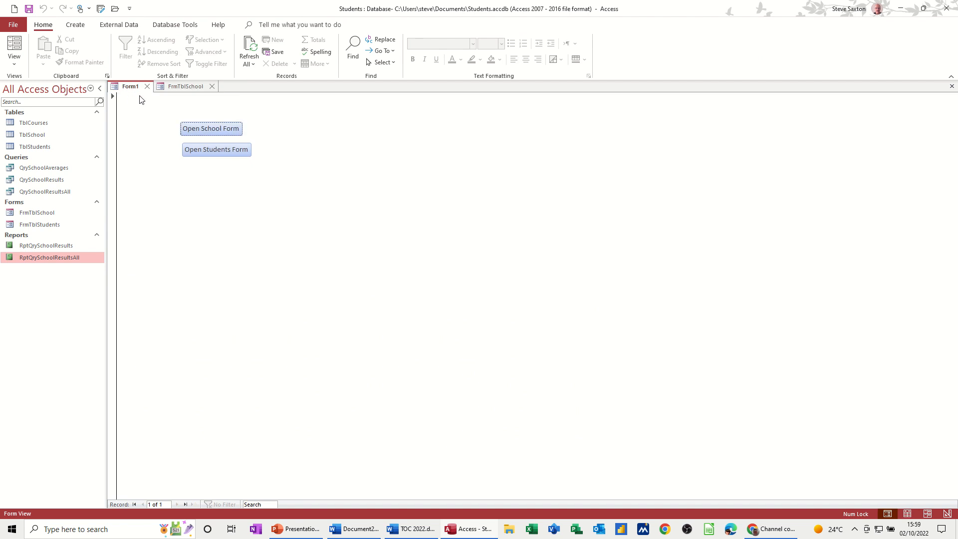
- Save the menu form under the name "Main Menu"
click(29, 9)
text(Main Menu)
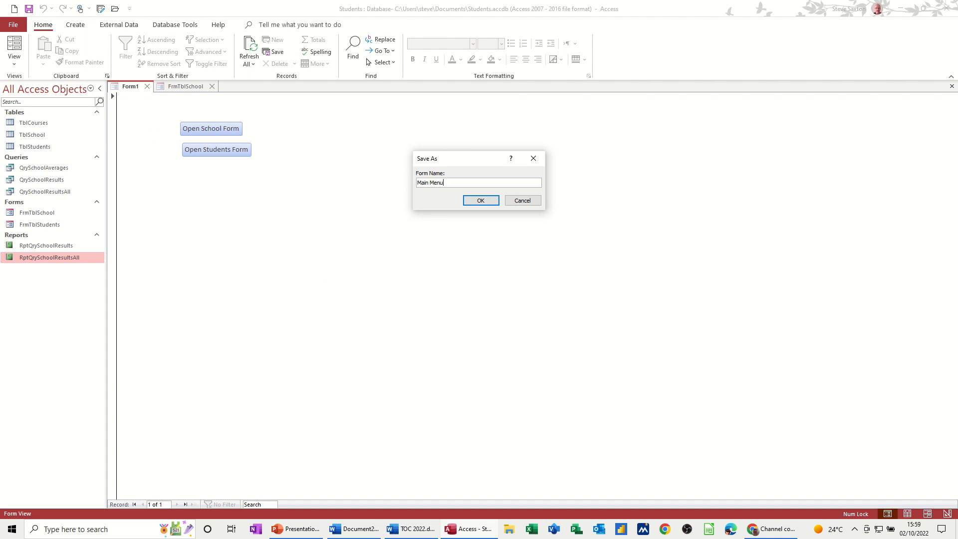
click(481, 201)
- Show FrmTblSchool in Design View and widen the form to about 24 cm
click(203, 87)
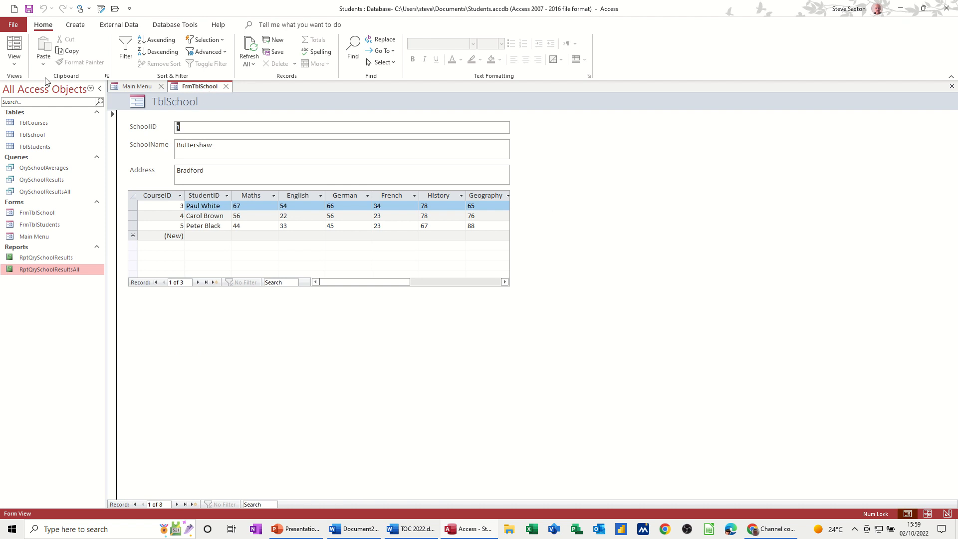
click(12, 64)
click(30, 131)
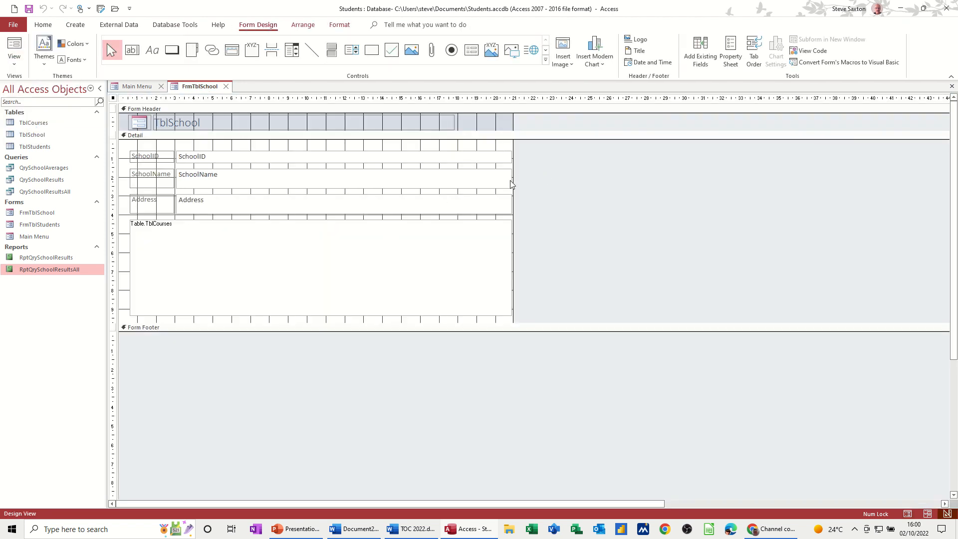
drag(512, 178, 572, 178)
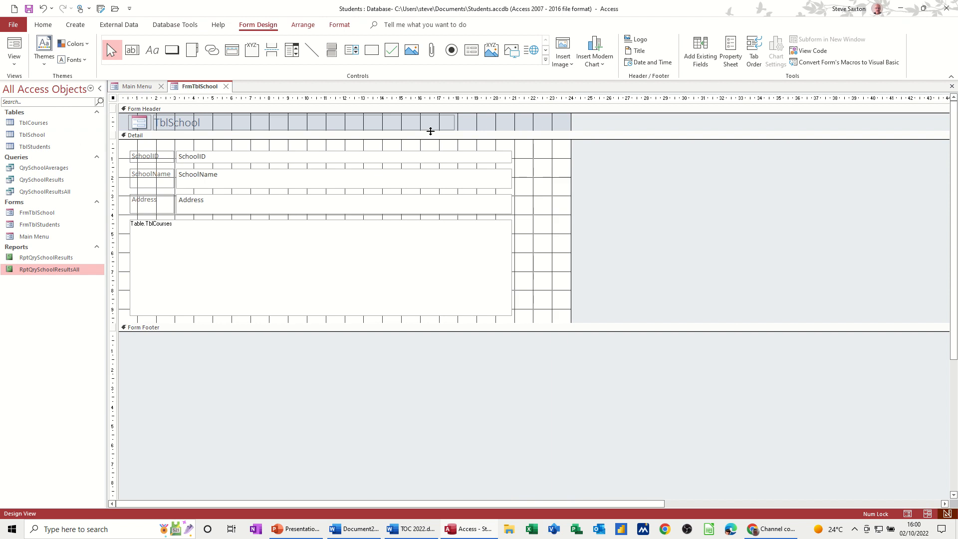
- Draw a command button to the right of the SchoolID field on FrmTblSchool and set it to open the Main Menu form
click(171, 49)
drag(528, 149, 579, 173)
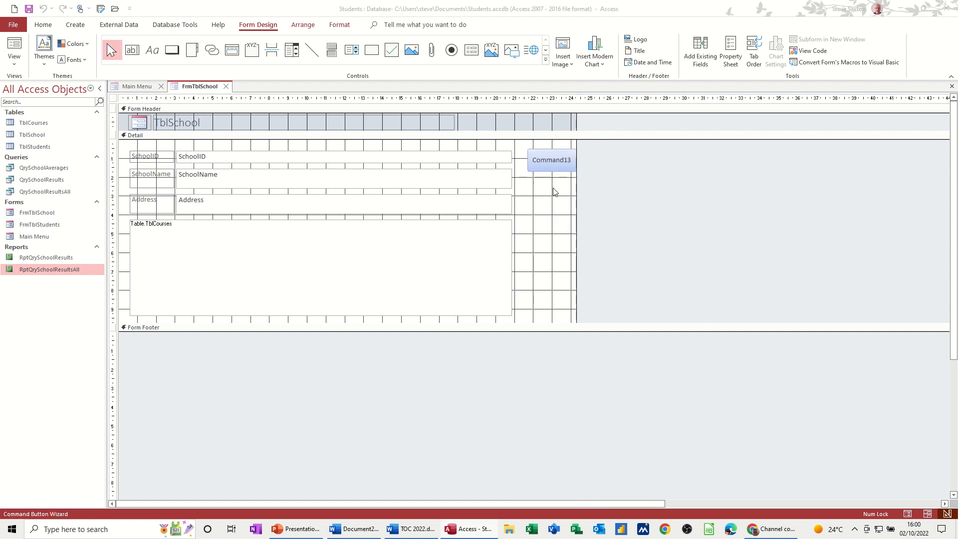
click(477, 204)
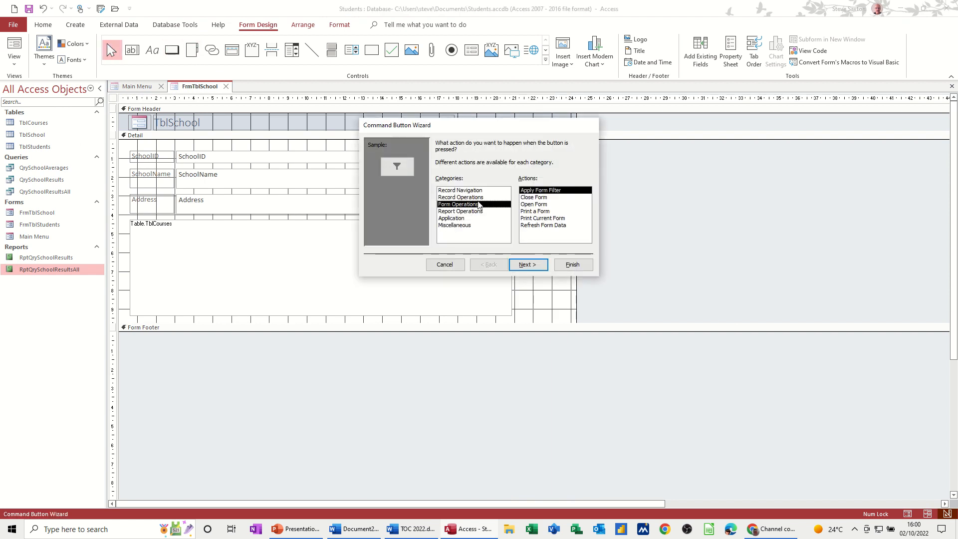
click(541, 205)
click(528, 265)
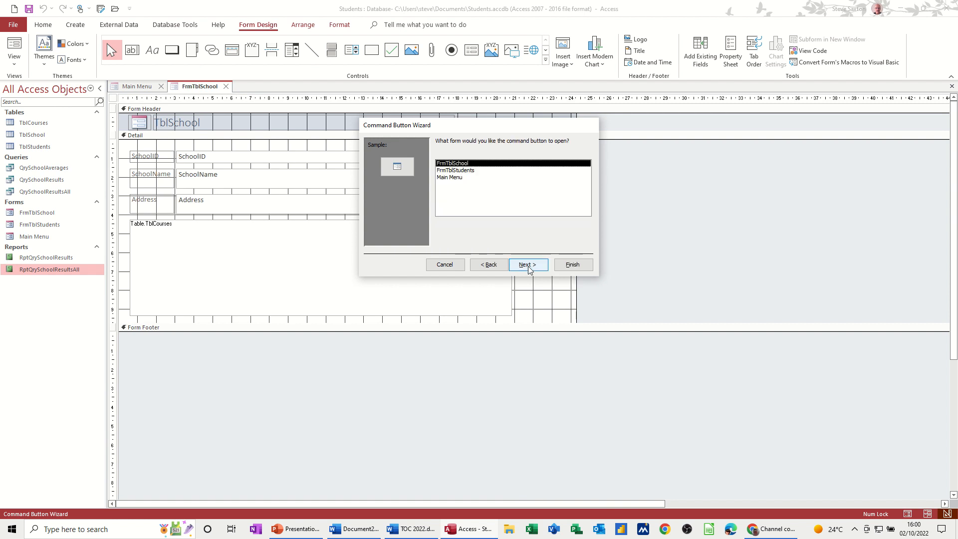
click(459, 178)
click(527, 264)
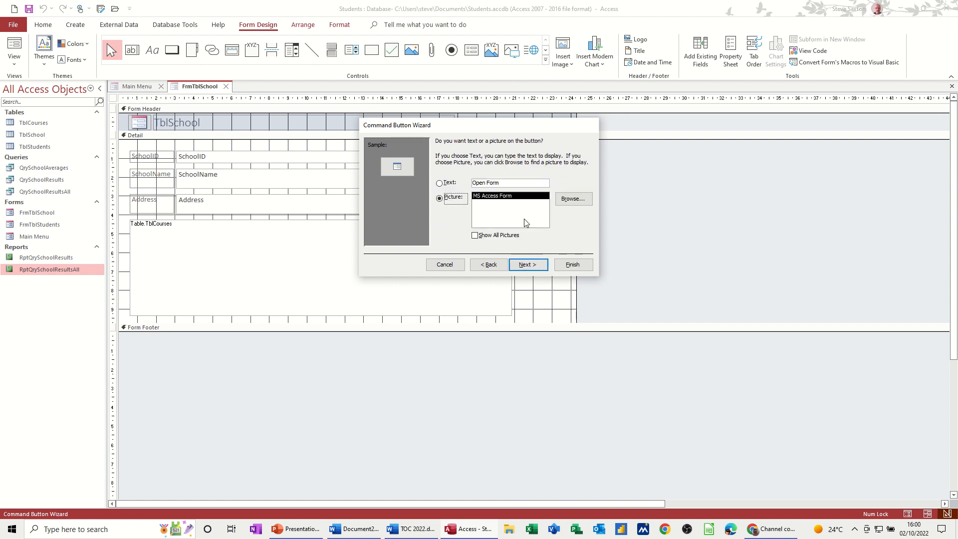
- Give the button the text "Open Form Main Menu" instead of a picture and finish the wizard
click(496, 183)
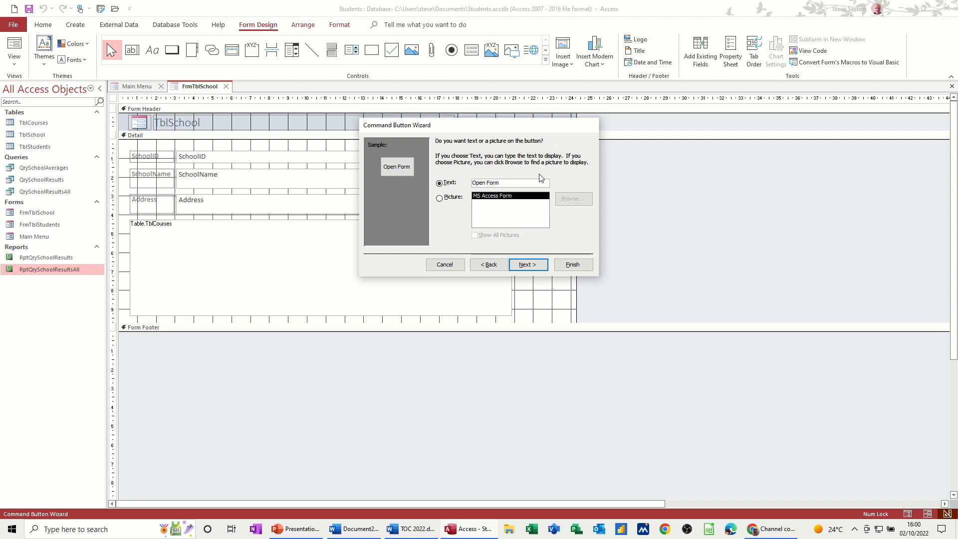
text(Main Menu)
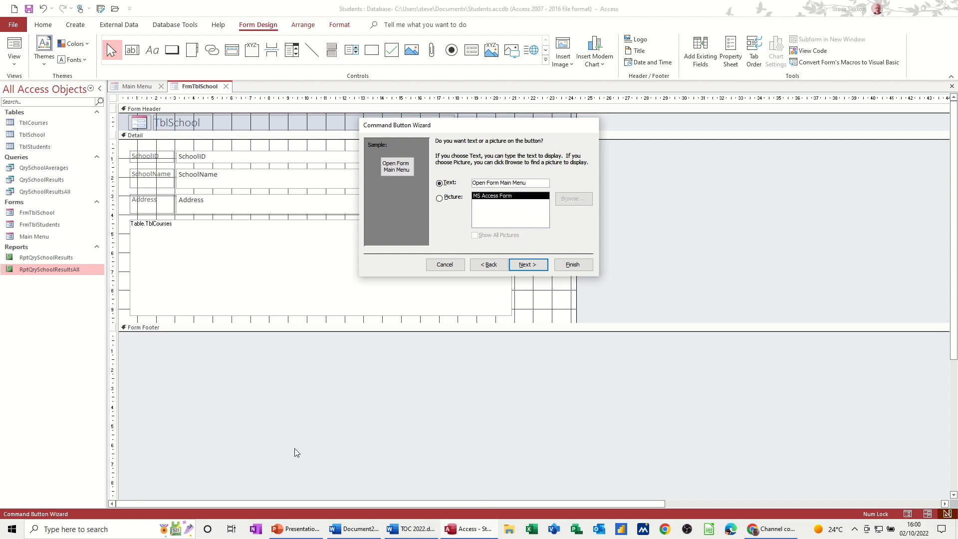
click(573, 265)
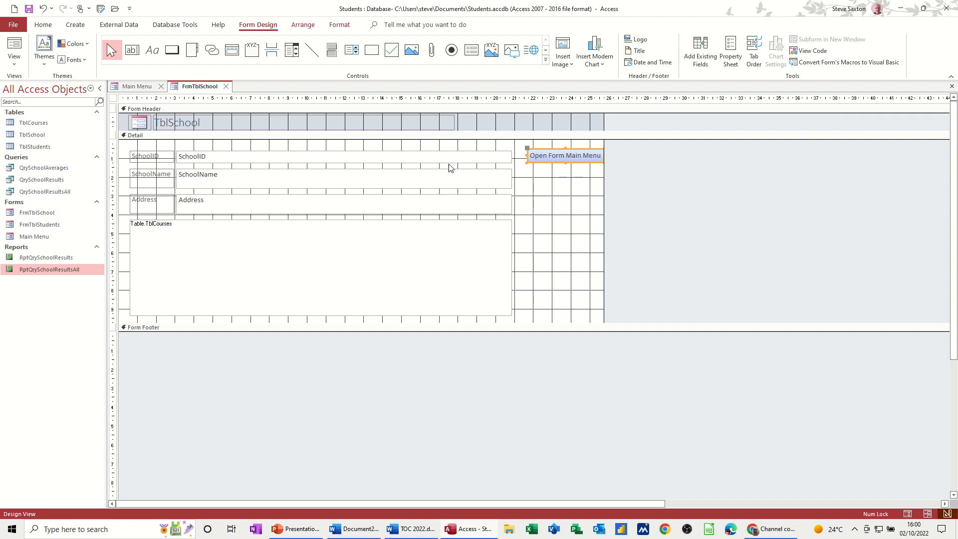
- Add a command button below the Open Form Main Menu button that closes the form, using the Exit Doorway picture
click(171, 50)
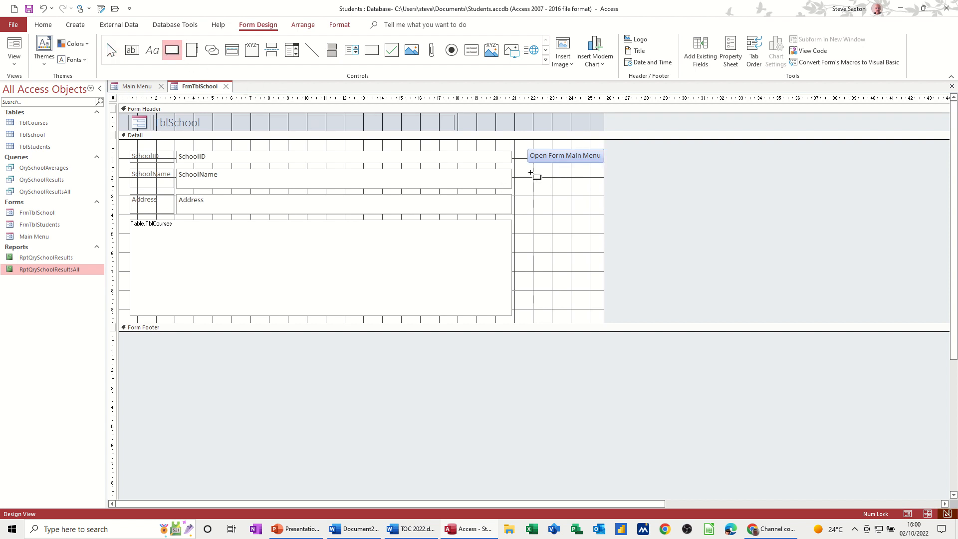
drag(532, 172, 585, 190)
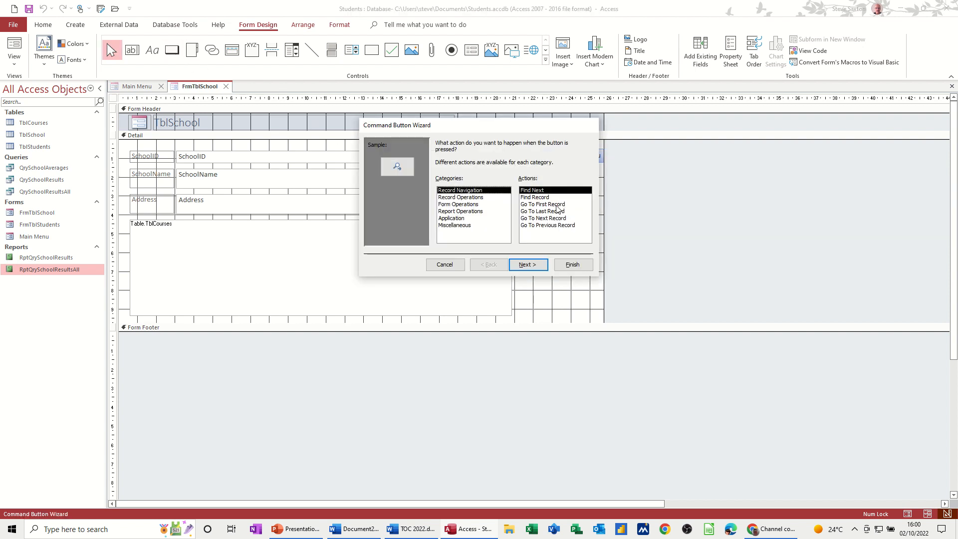
click(466, 204)
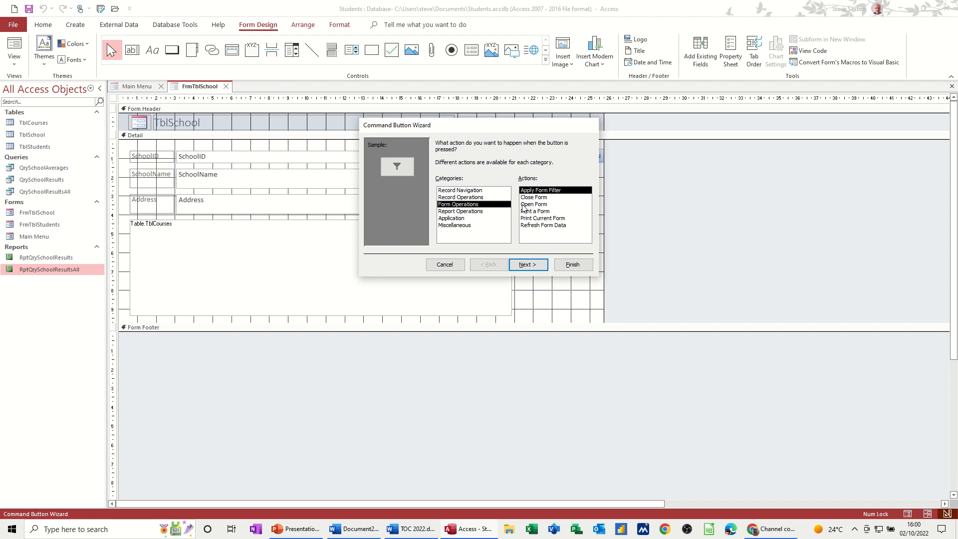
click(536, 198)
click(527, 266)
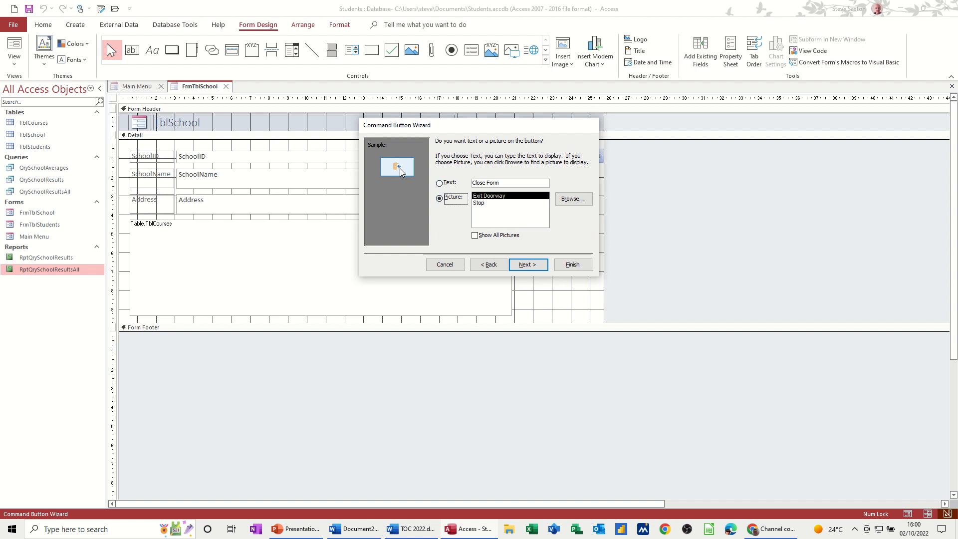
click(570, 267)
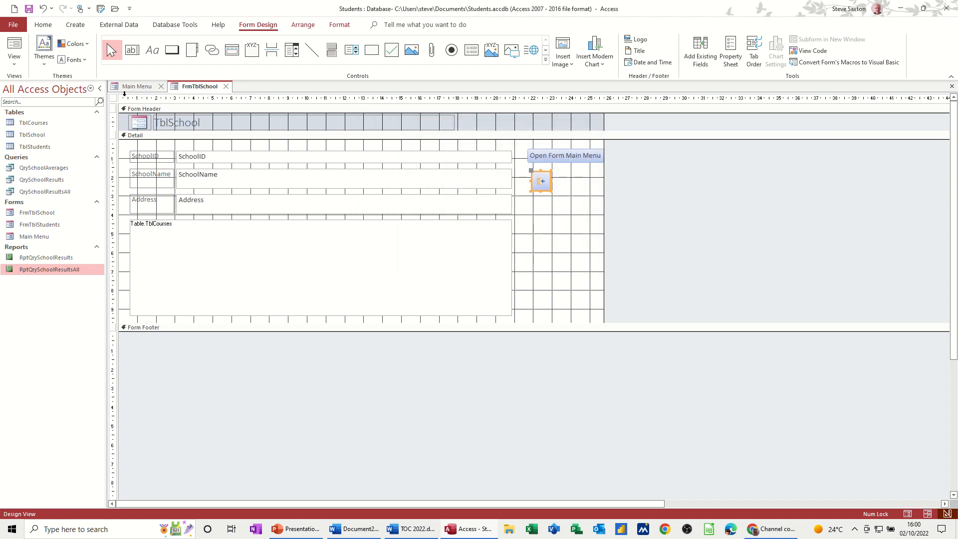
- Save FrmTblSchool, show it in Form View, and close it with its exit doorway button
click(28, 9)
click(15, 46)
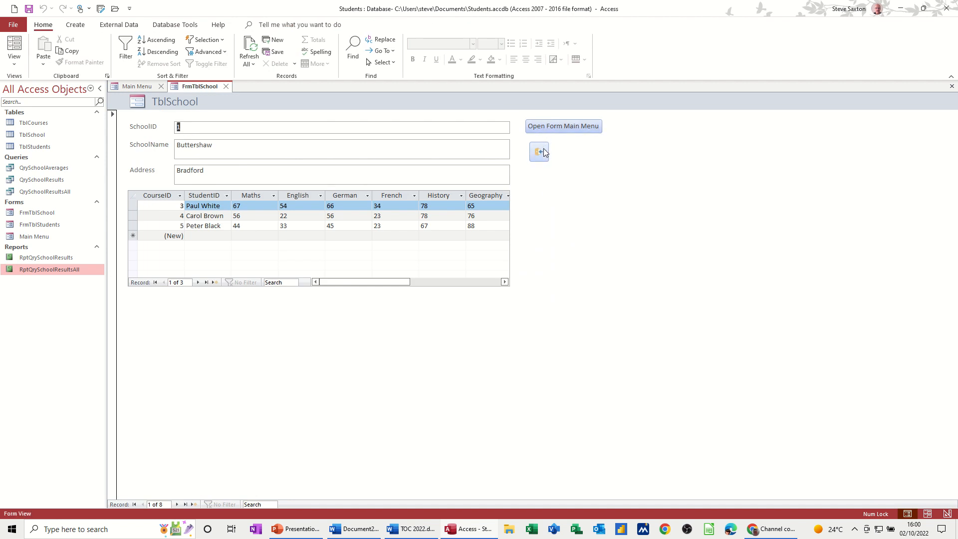
click(543, 153)
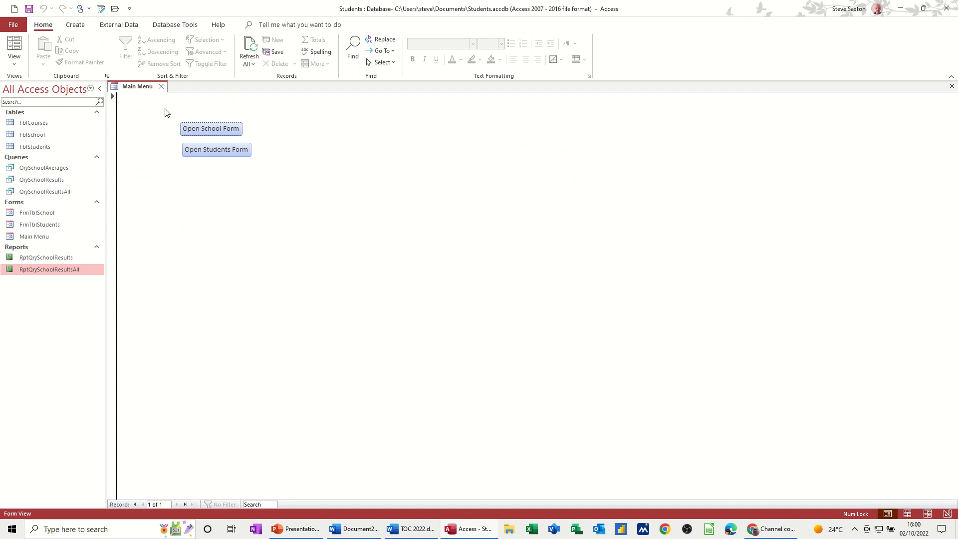
- In the Main Menu form's Design View, draw a command button right of Open School Form that previews the report RptQrySchoolResultsAll
click(17, 63)
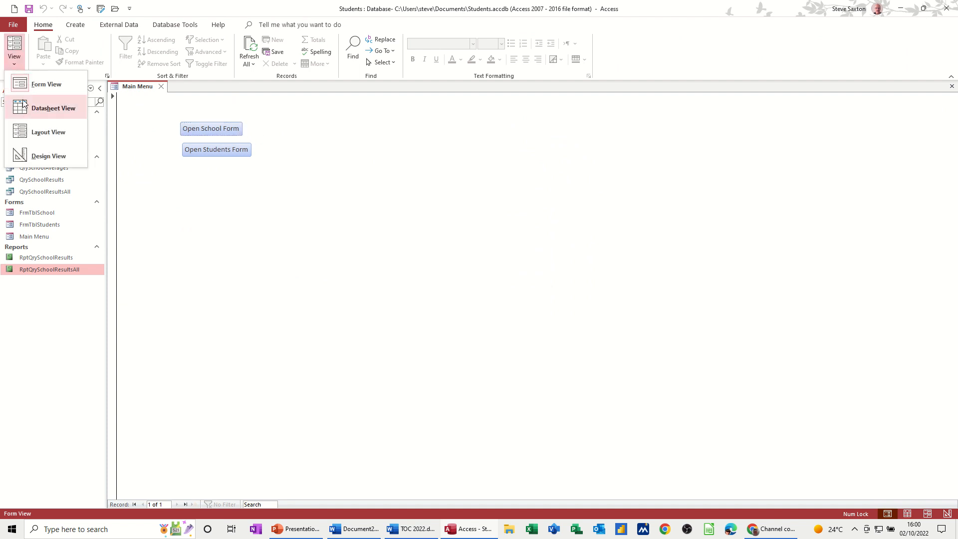
click(41, 158)
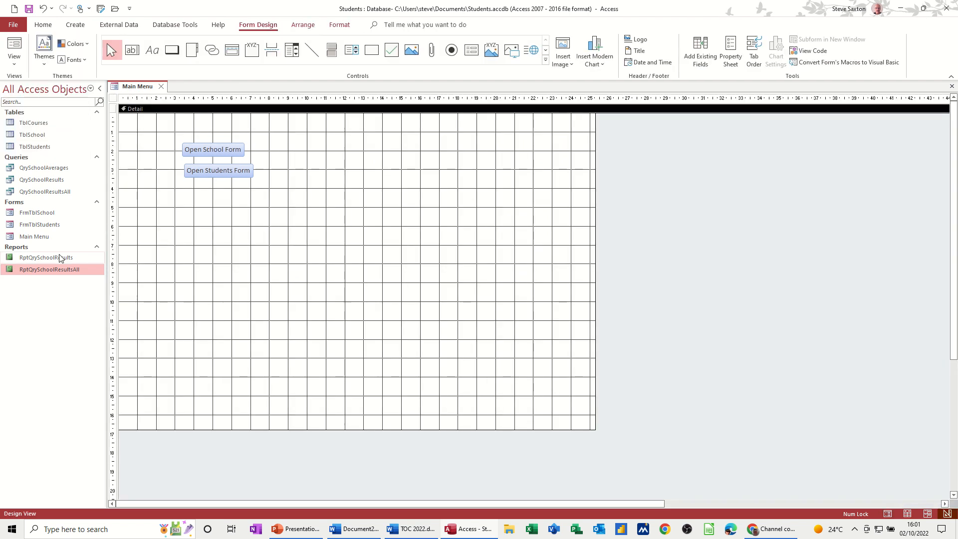
click(172, 50)
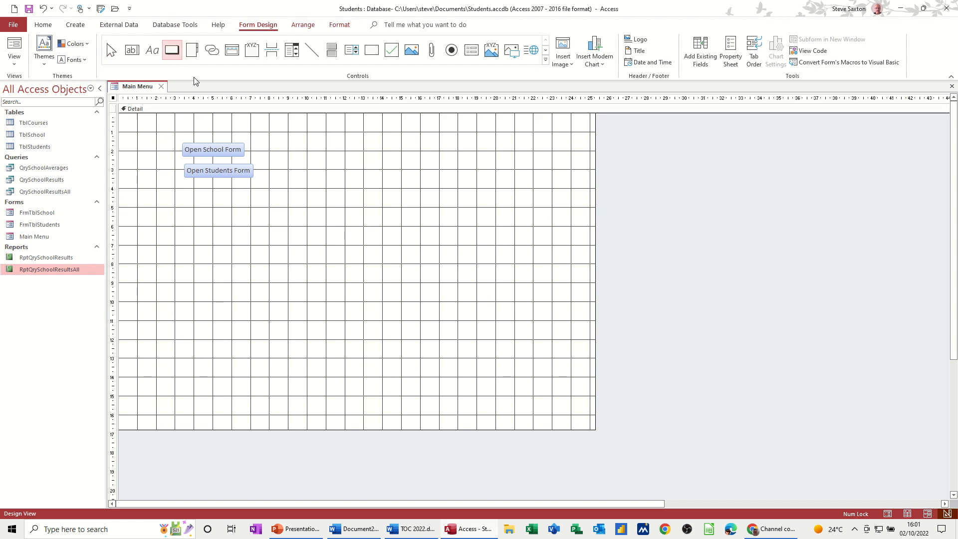
drag(313, 144, 364, 164)
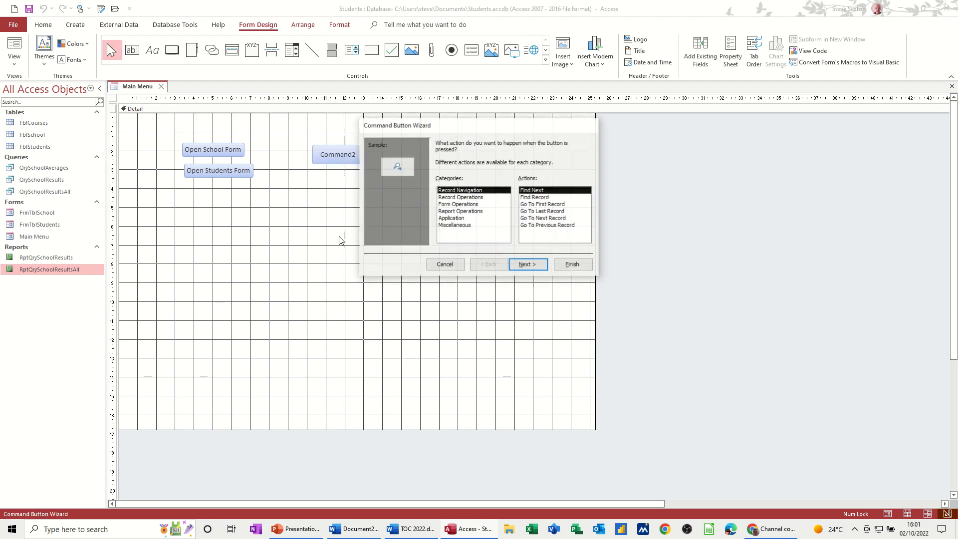
click(446, 211)
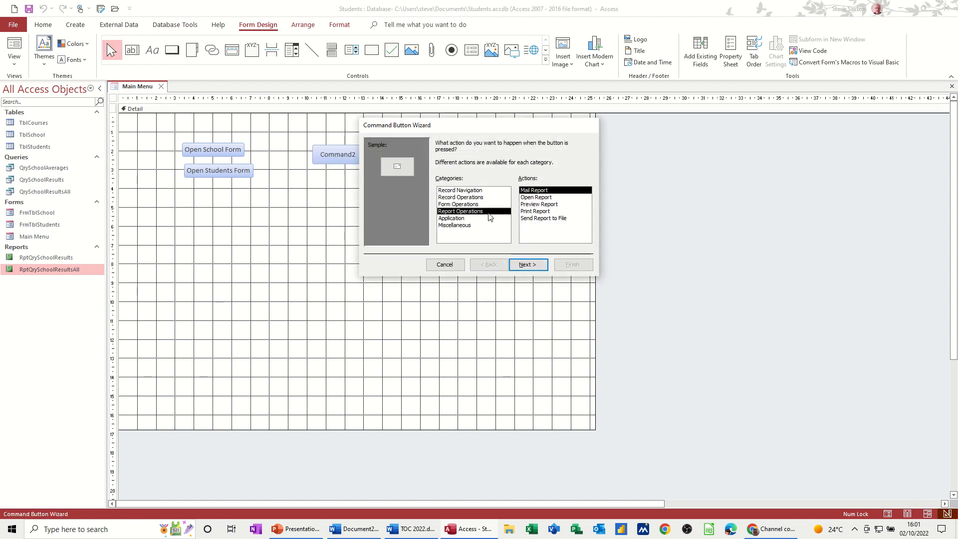
click(533, 205)
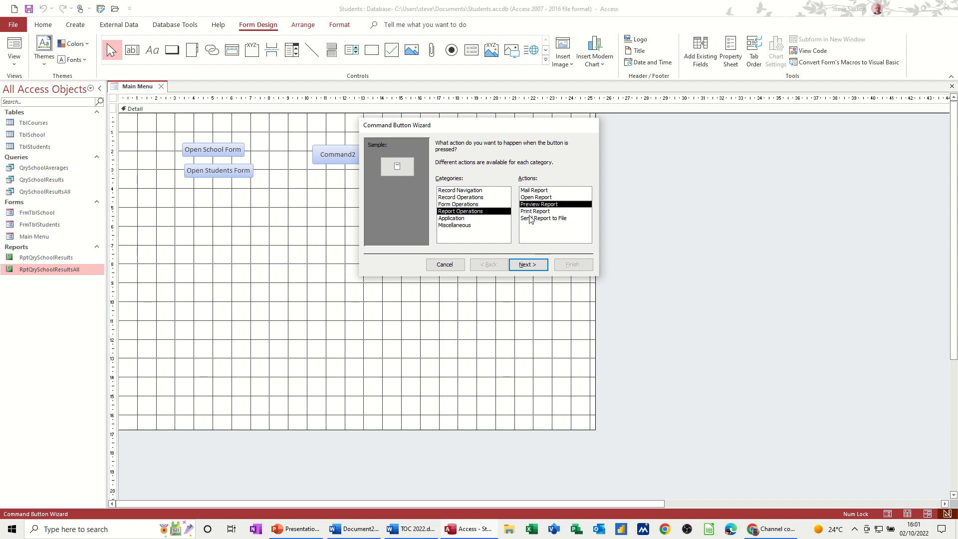
click(529, 265)
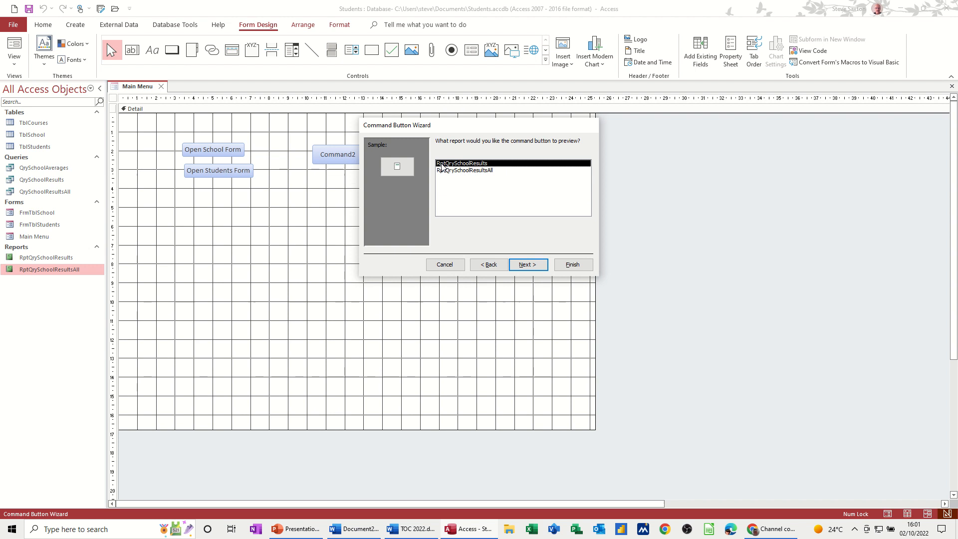
click(470, 170)
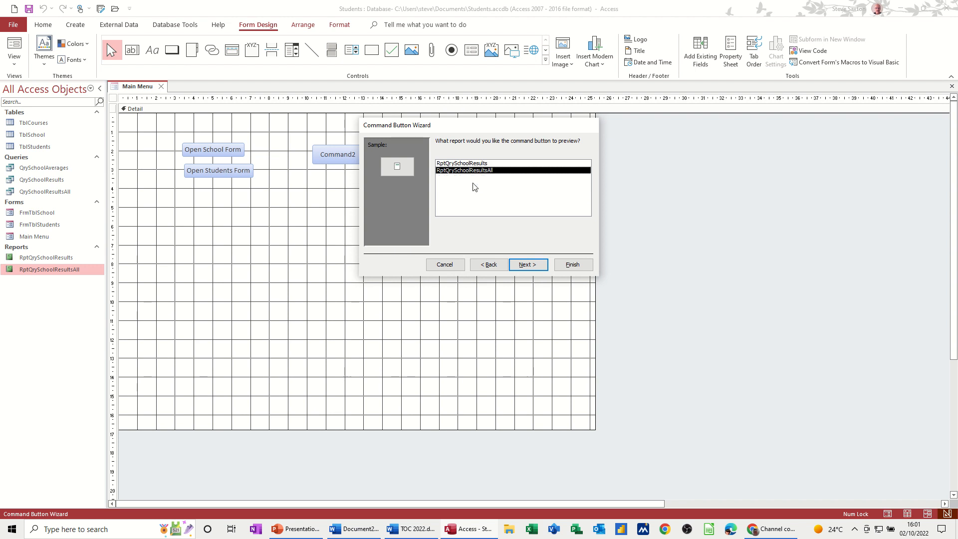
click(526, 264)
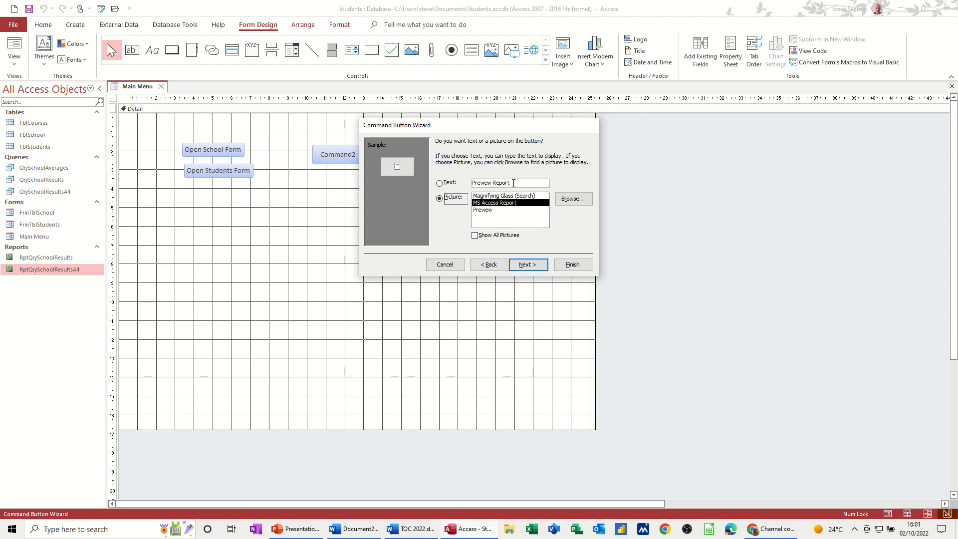
- Give the button the text "Preview Report All Schools" instead of a picture and finish the wizard
click(513, 183)
text(A)
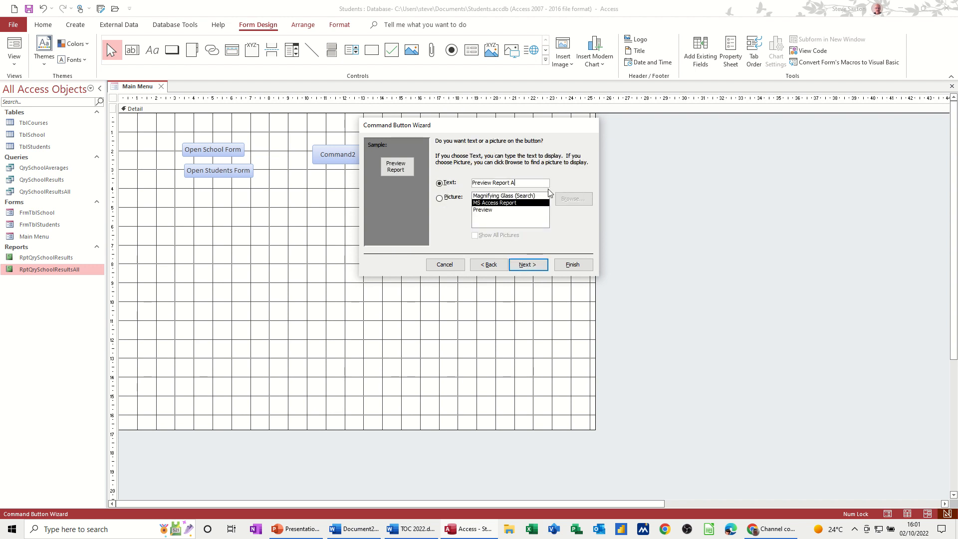
text(ll Schools)
click(529, 264)
click(573, 265)
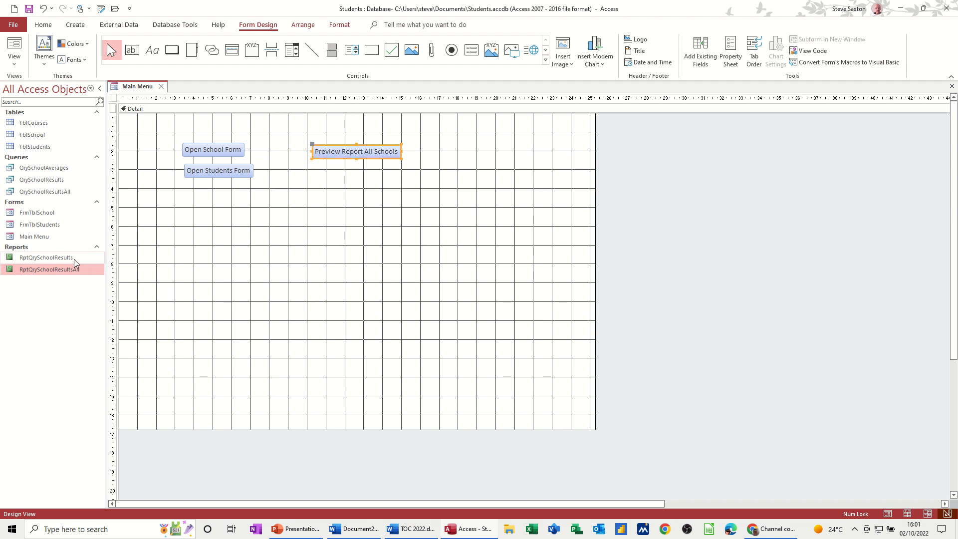
- Draw a command button below Preview Report All Schools and set it to preview the report RptQrySchoolResults
click(172, 50)
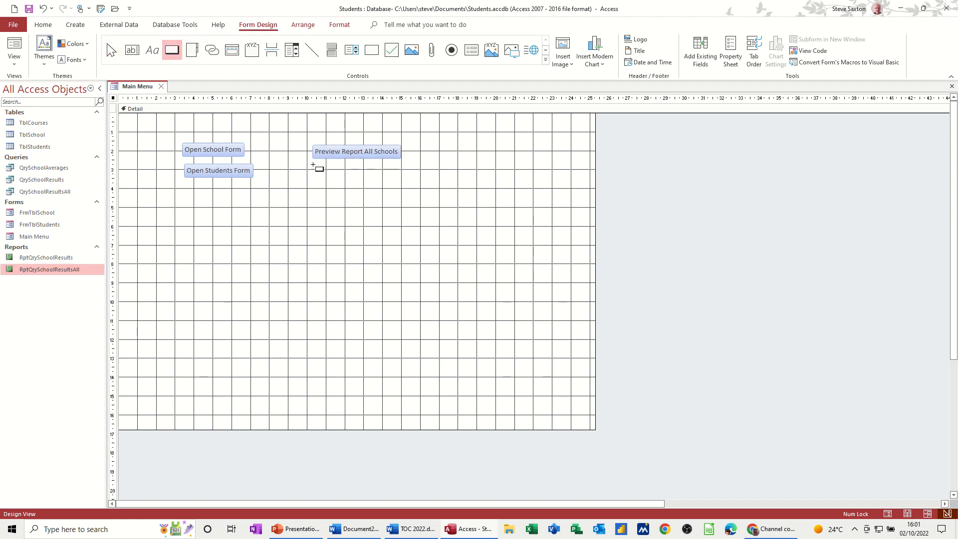
drag(313, 165, 400, 180)
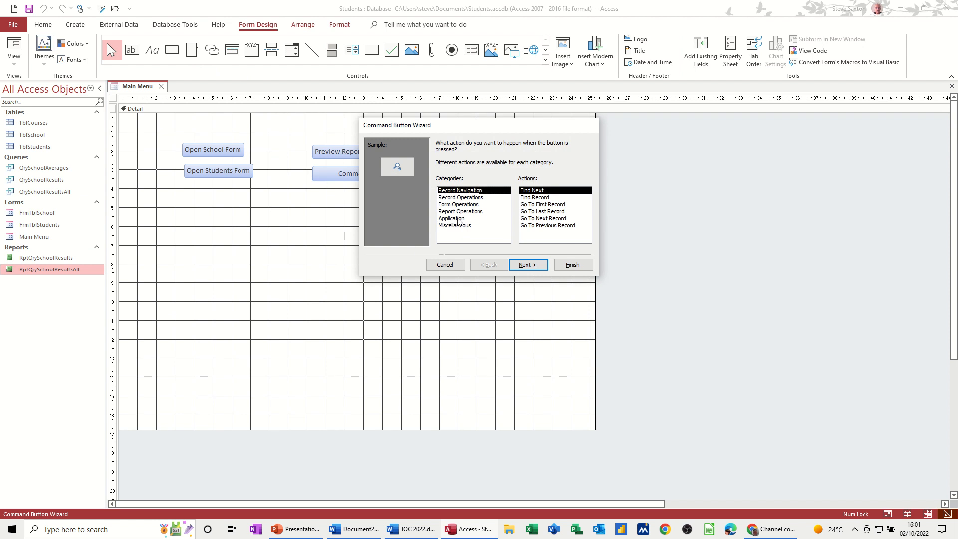
click(456, 212)
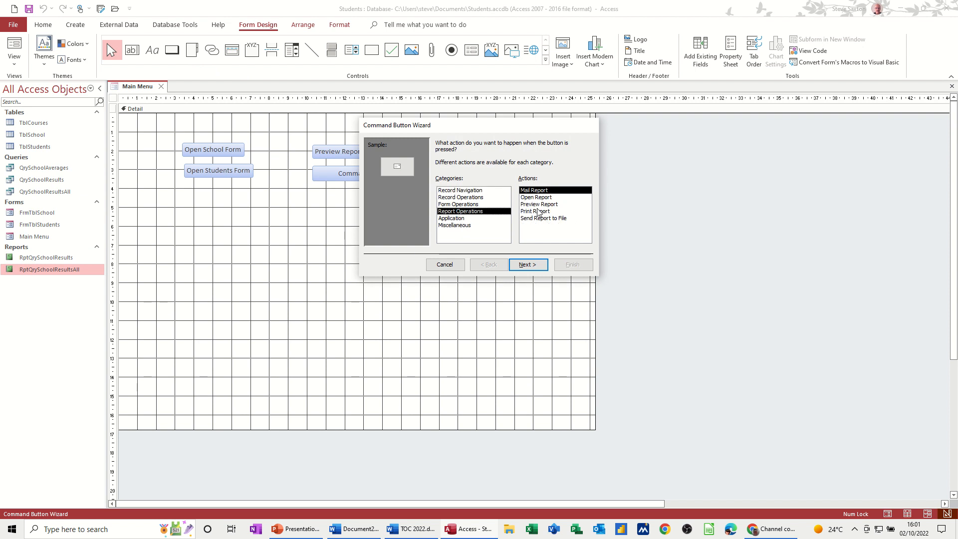
click(539, 205)
click(527, 264)
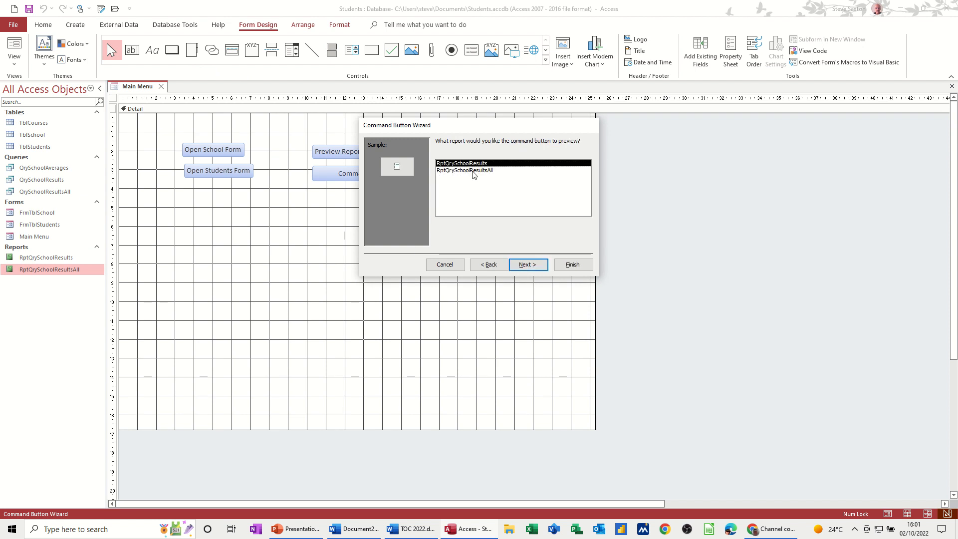
click(528, 264)
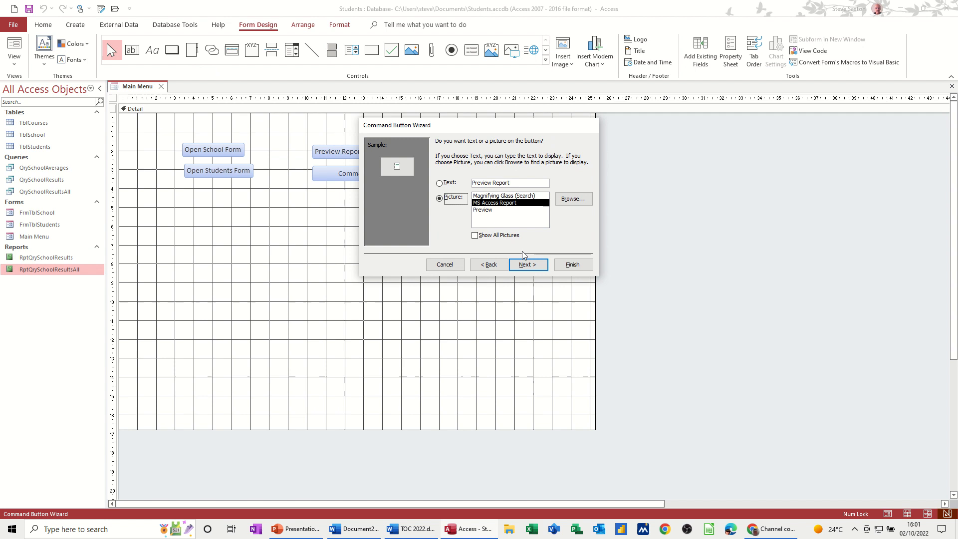
- Label the new button with the text "Preview Report School" instead of a picture and finish the wizard
click(515, 184)
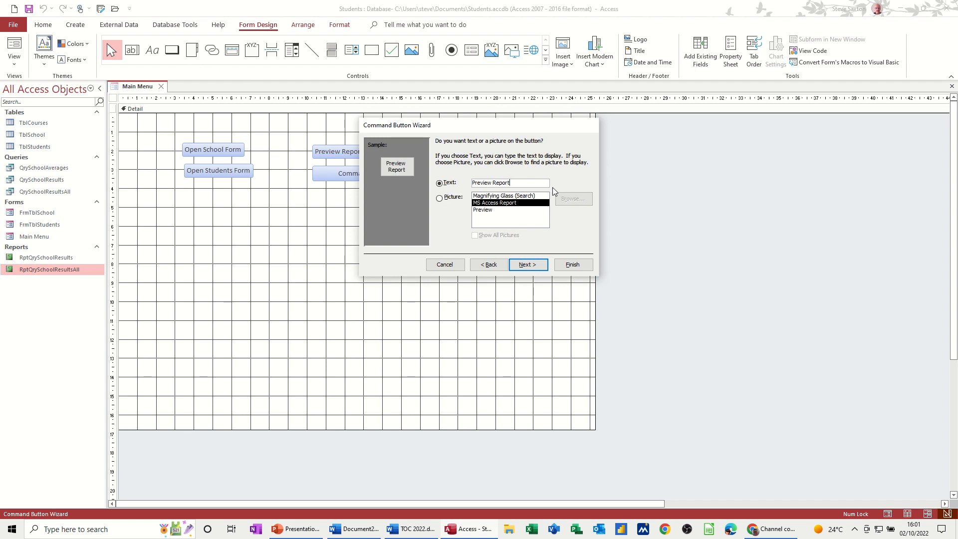
text(School)
click(574, 265)
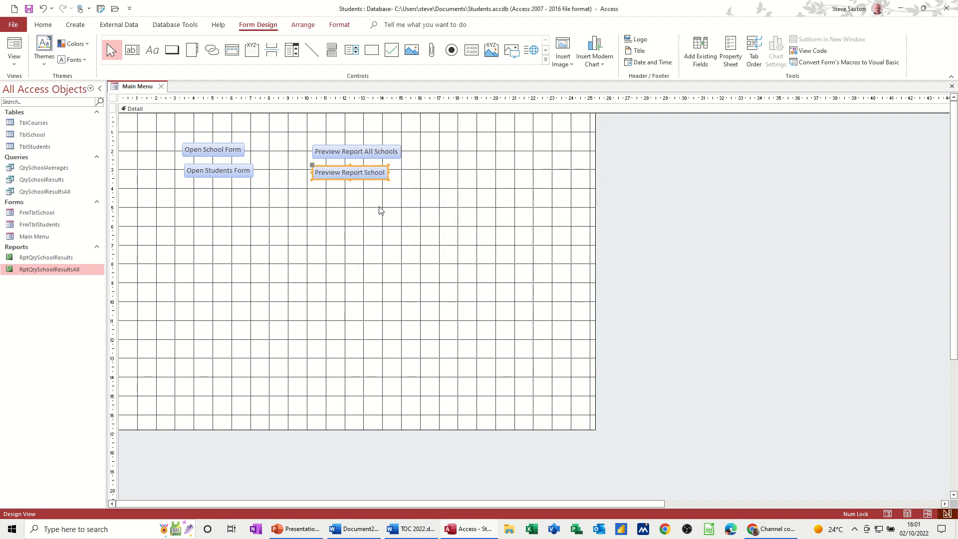
- Arrange the two report buttons in a stacked layout, and do the same with the two form buttons
drag(307, 141, 415, 200)
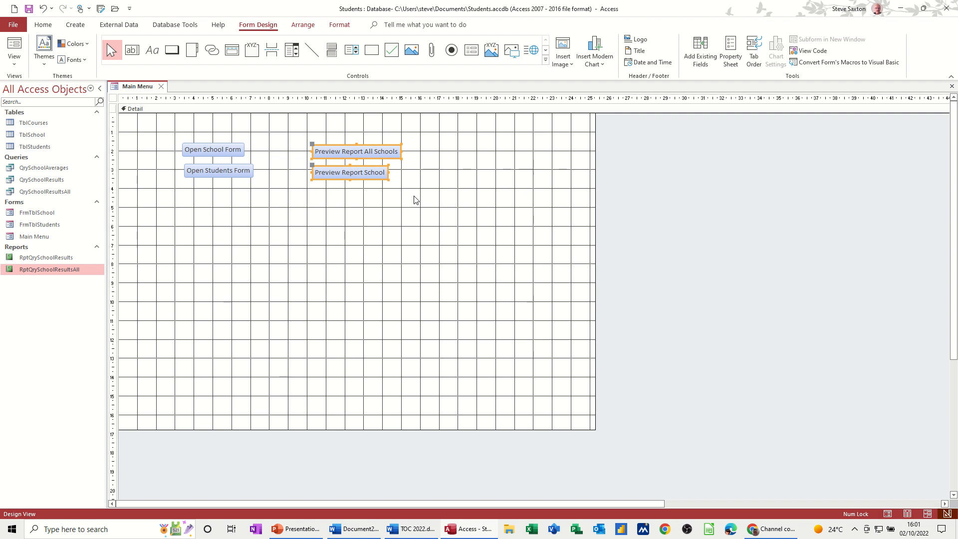
click(303, 25)
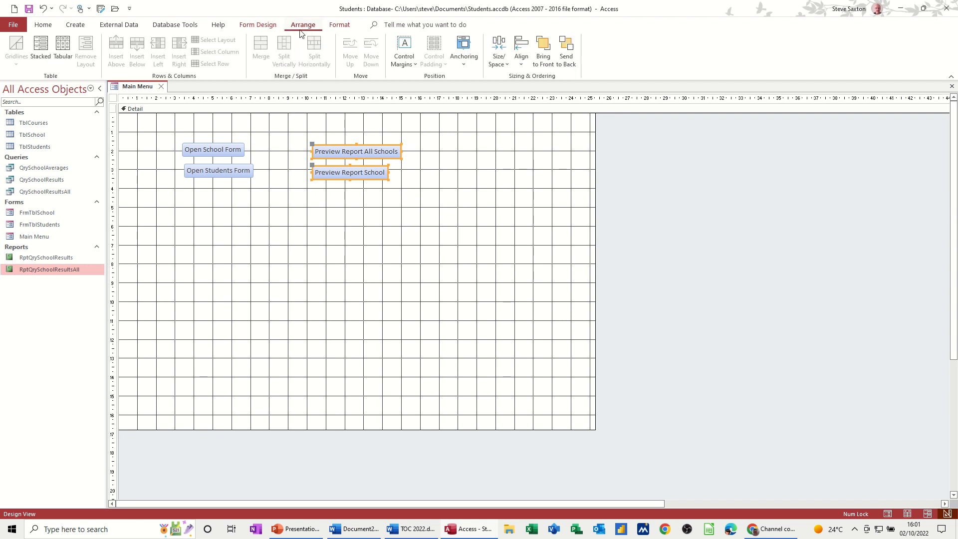
click(42, 50)
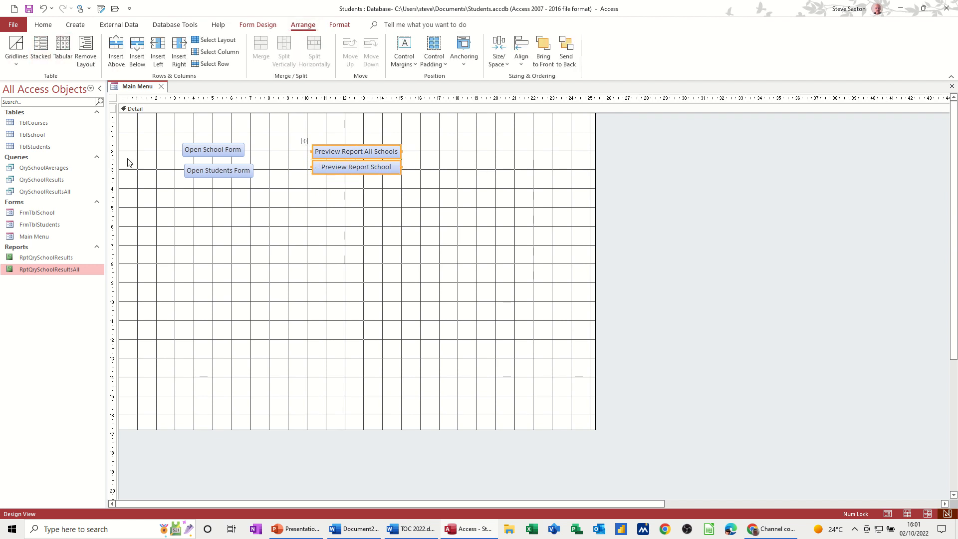
drag(167, 133, 257, 192)
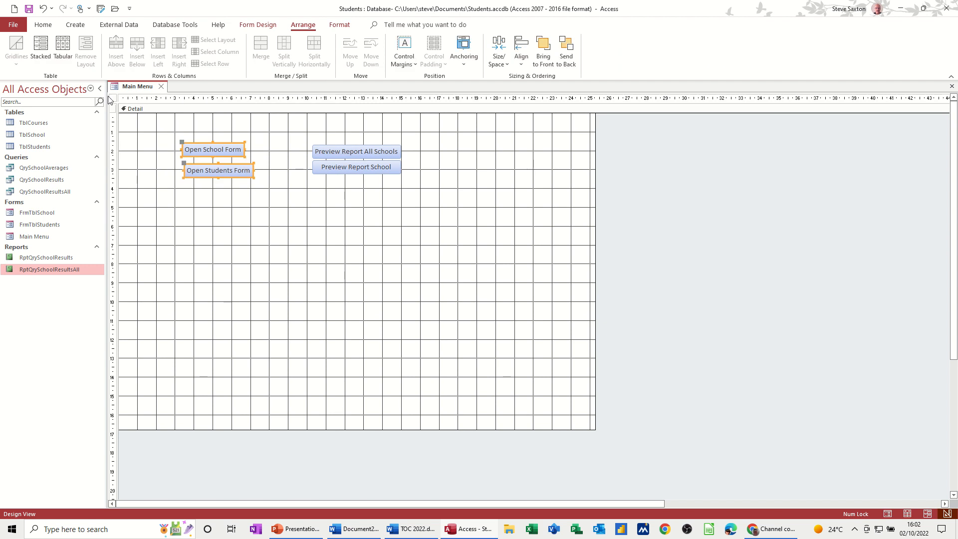
click(42, 48)
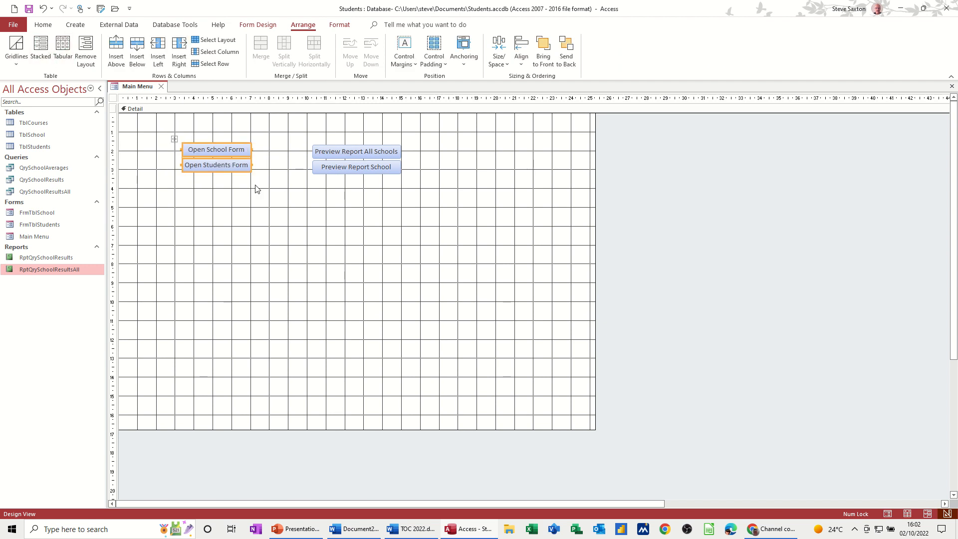
- Move both stacked button groups up and to the left, near the top of the Detail section, keeping them side by side
drag(175, 139, 150, 129)
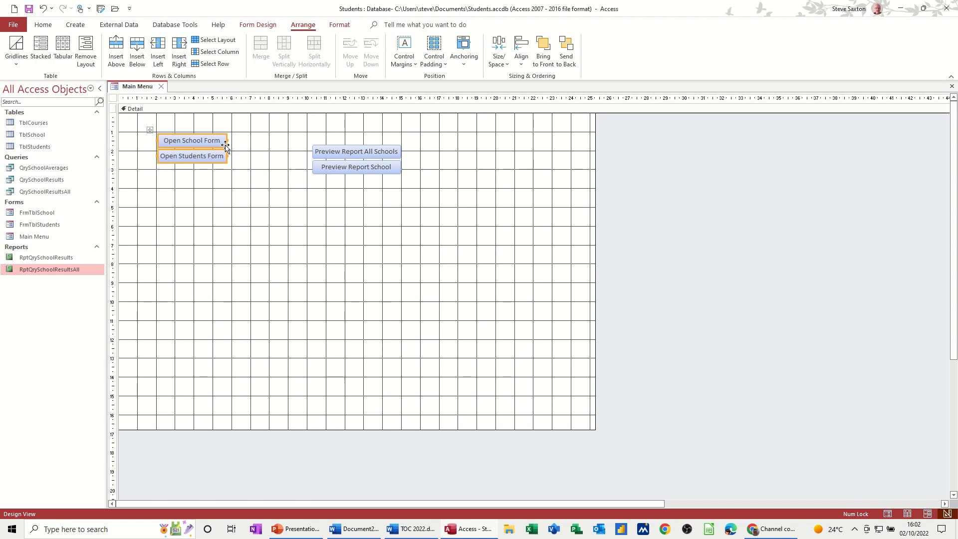
click(319, 151)
drag(305, 142, 263, 128)
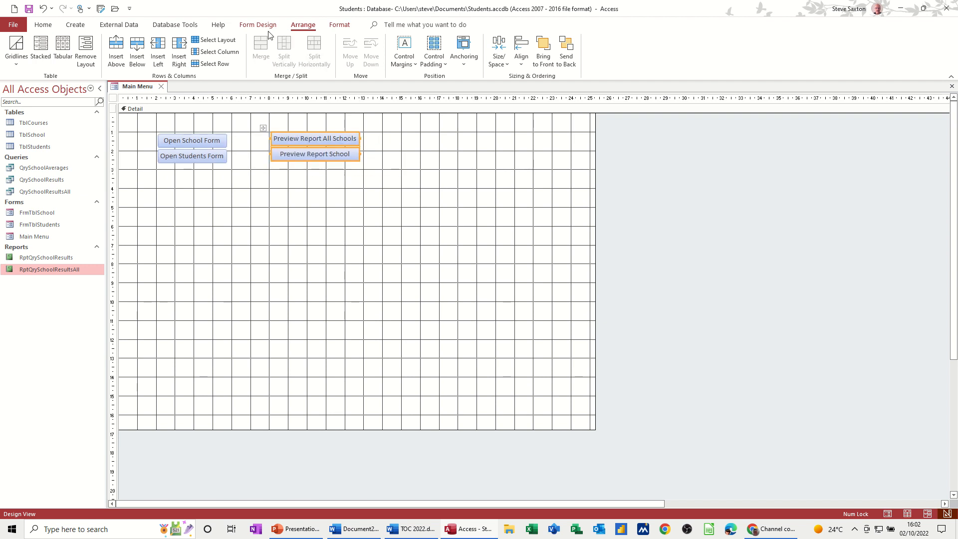
click(258, 25)
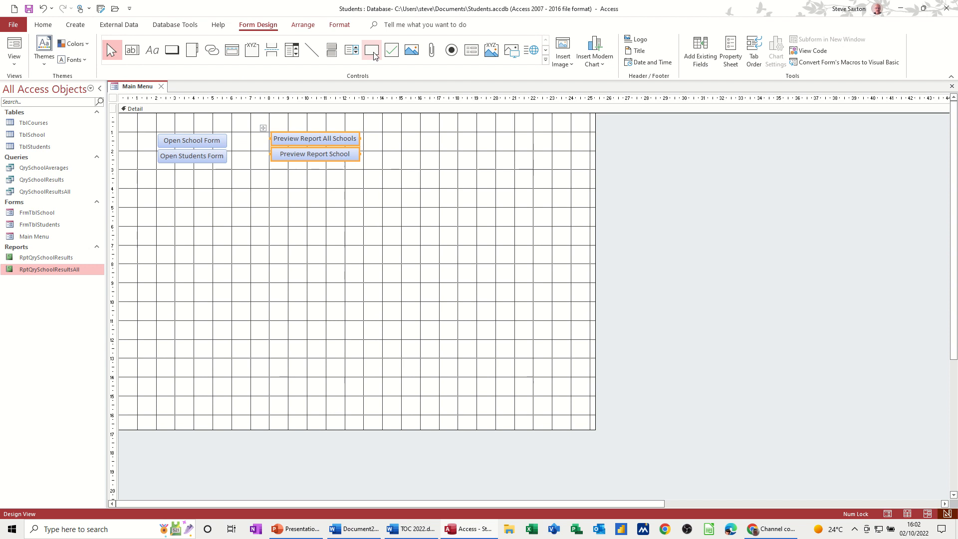
click(545, 60)
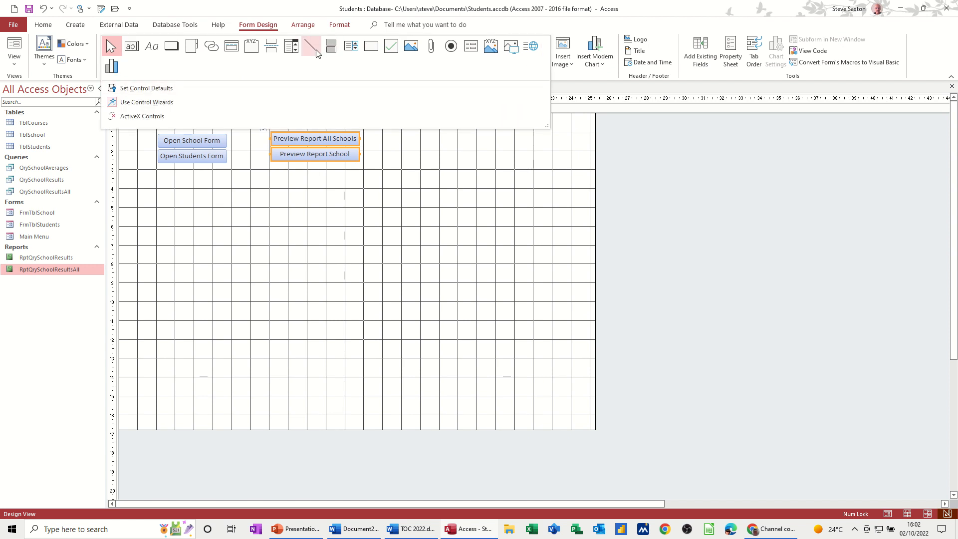
click(326, 201)
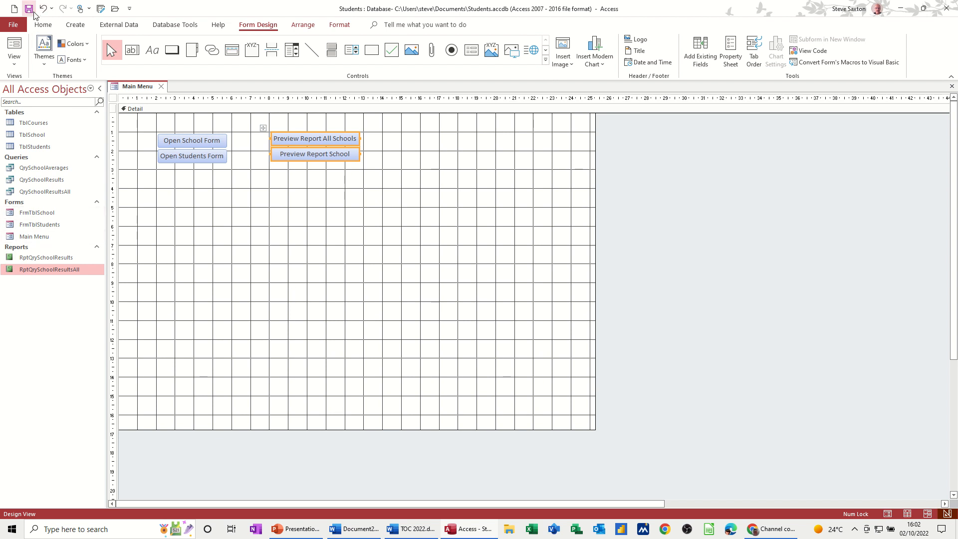
- Show the Main Menu in Form View, test the Preview Report All Schools button, and close the print preview
click(14, 50)
click(316, 117)
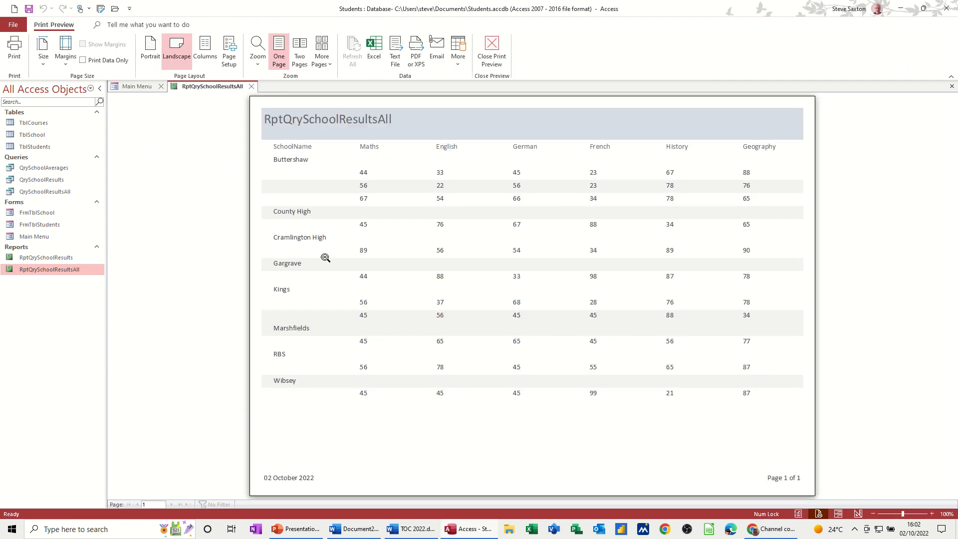
click(492, 50)
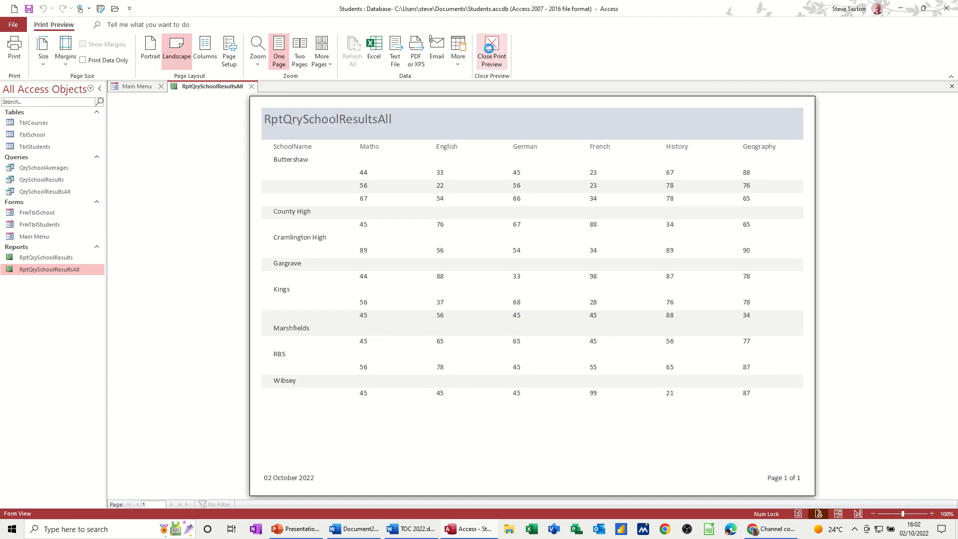
- Test the Preview Report School button with Buttershaw as the school, and close the print preview
click(306, 137)
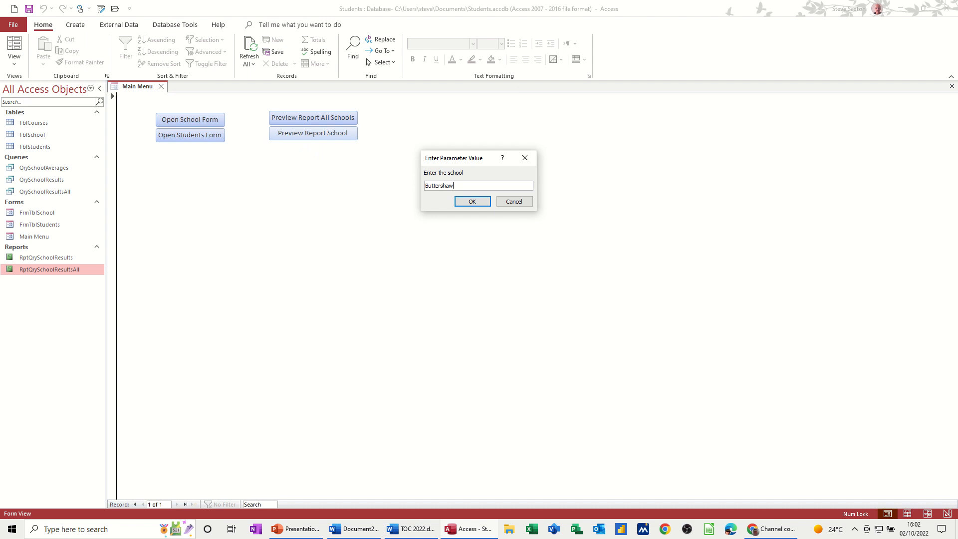
key(Return)
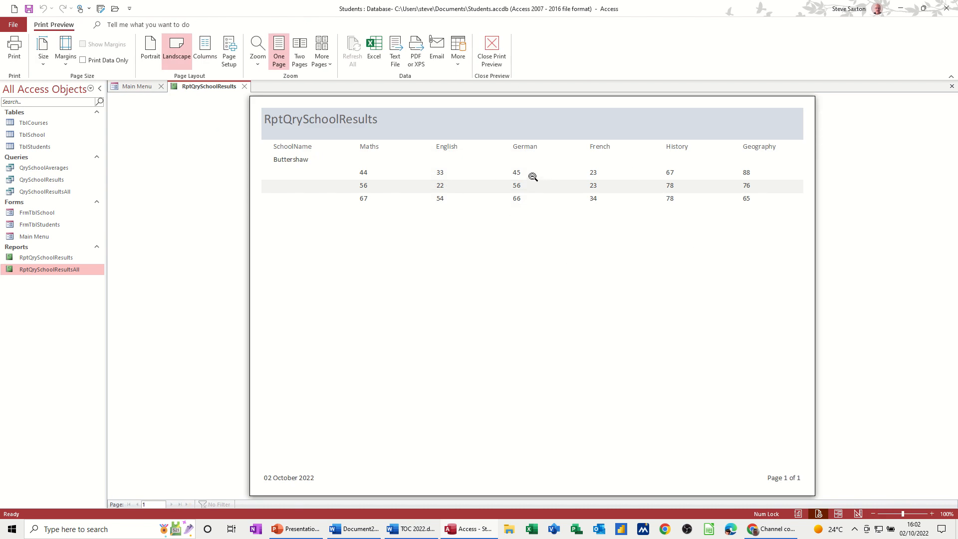
click(491, 55)
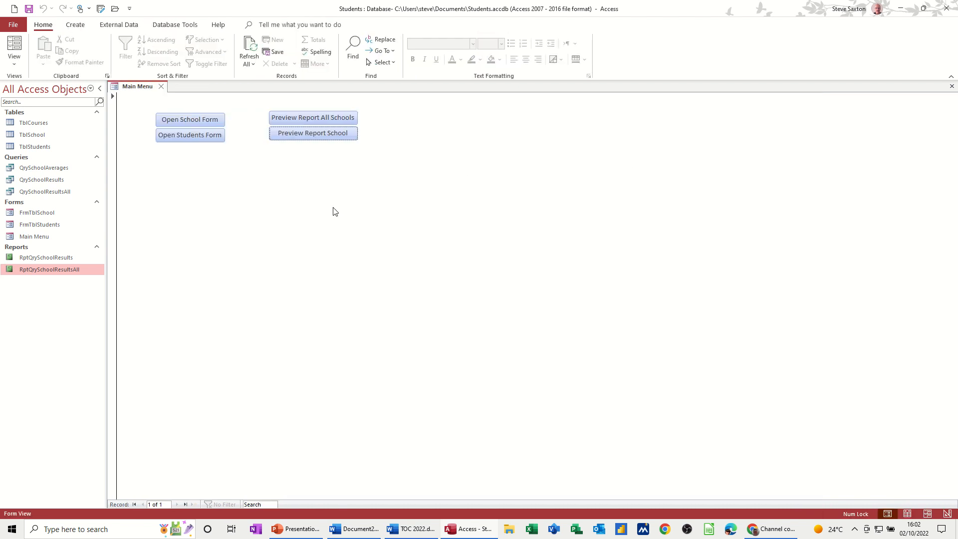